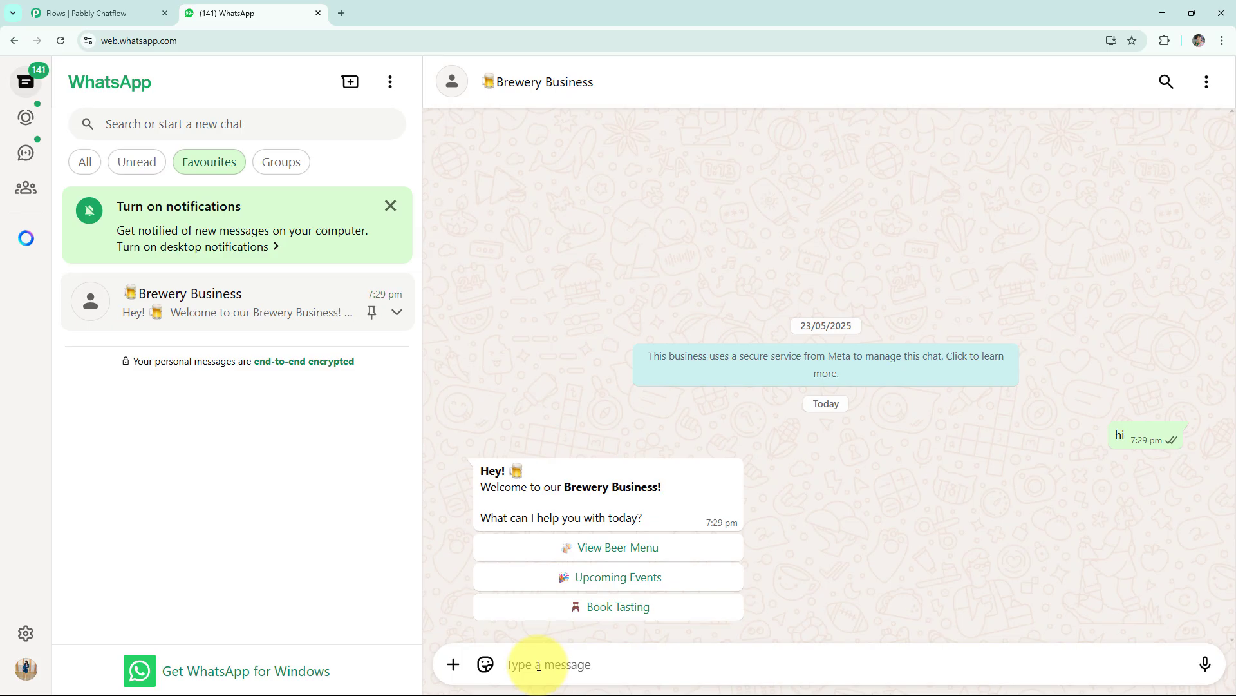
- In the Brewery Business WhatsApp chat, request the View Beer Menu and Upcoming Events replies from the chatbot
click(507, 547)
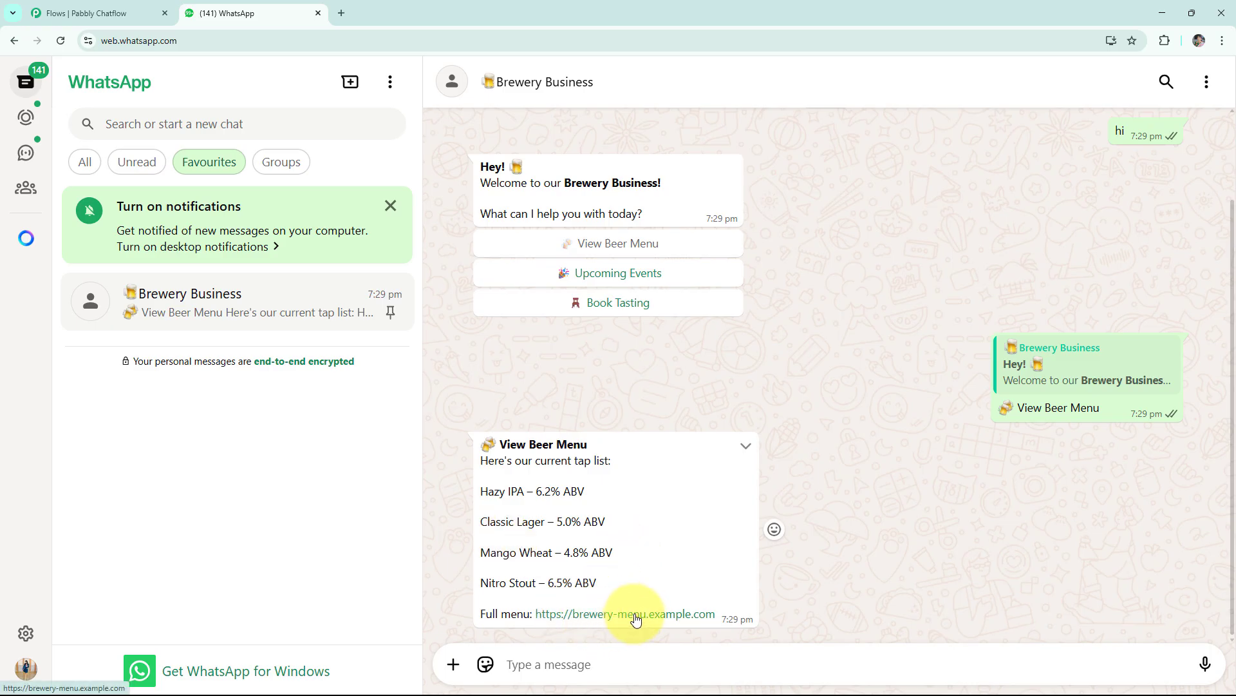
click(597, 278)
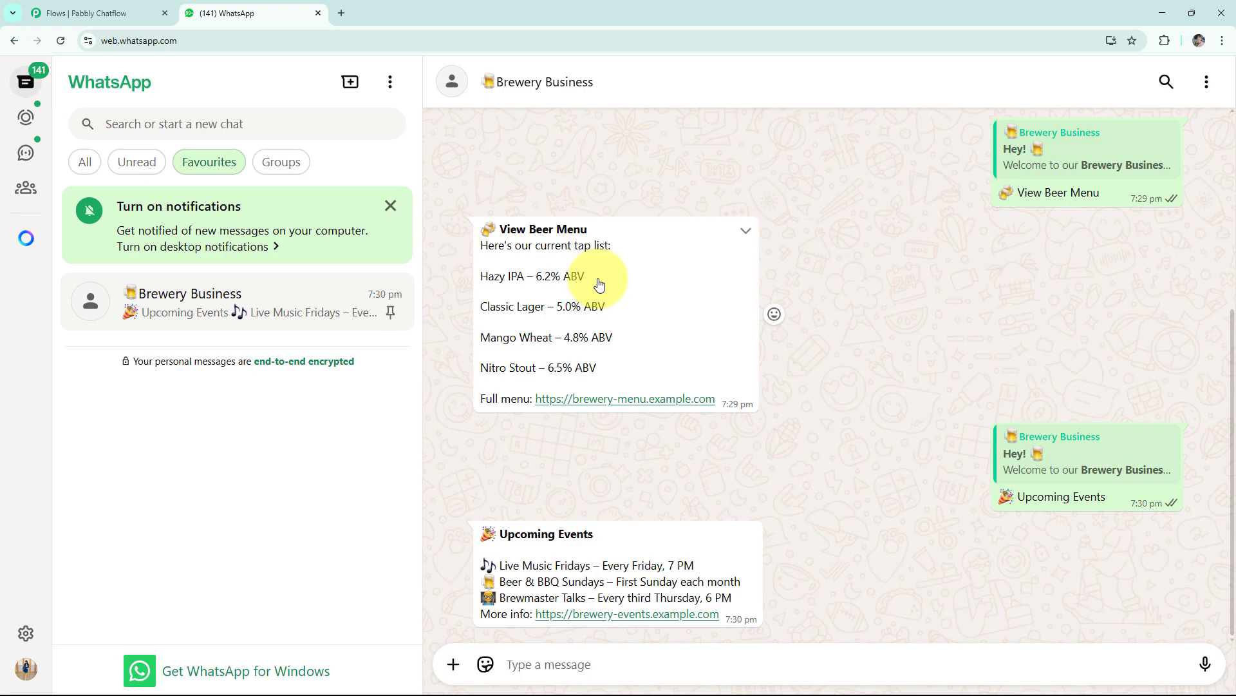
- Choose Book Tasting in the chat, send 06/05/25 as the preferred date plus the contact's e-mail, and review the conversation
scroll(817, 364, up, 3)
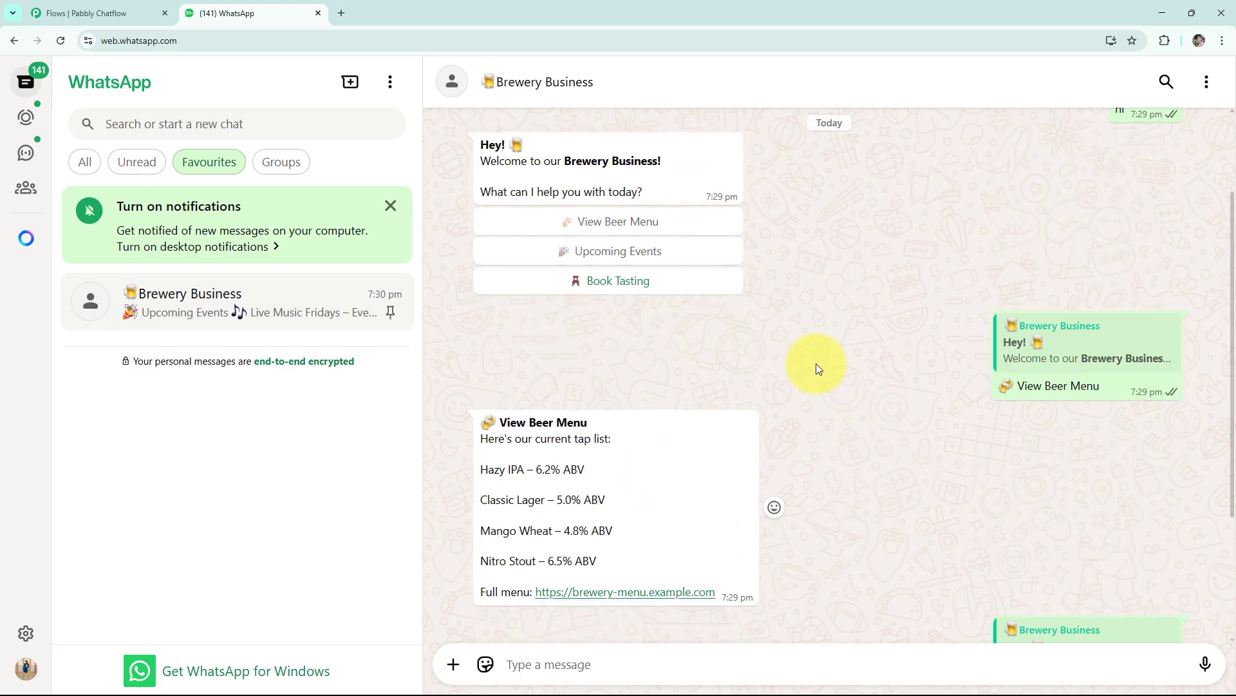
click(682, 290)
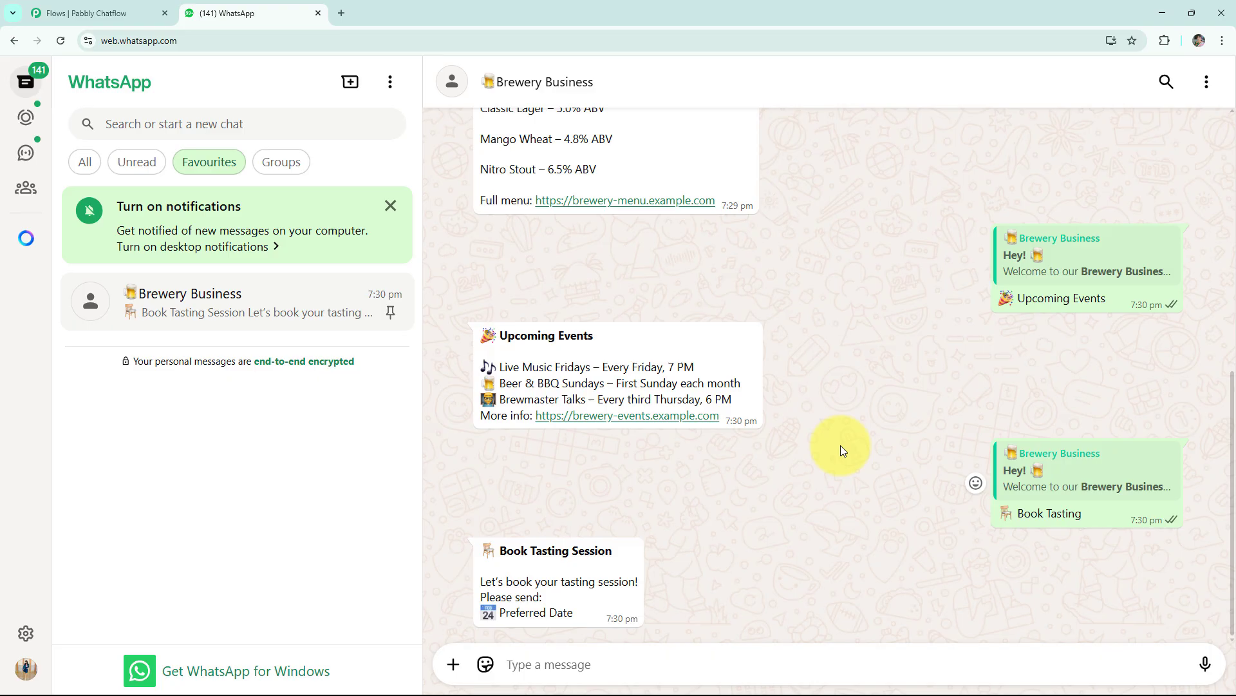
click(600, 664)
text(06/05/25)
key(Return)
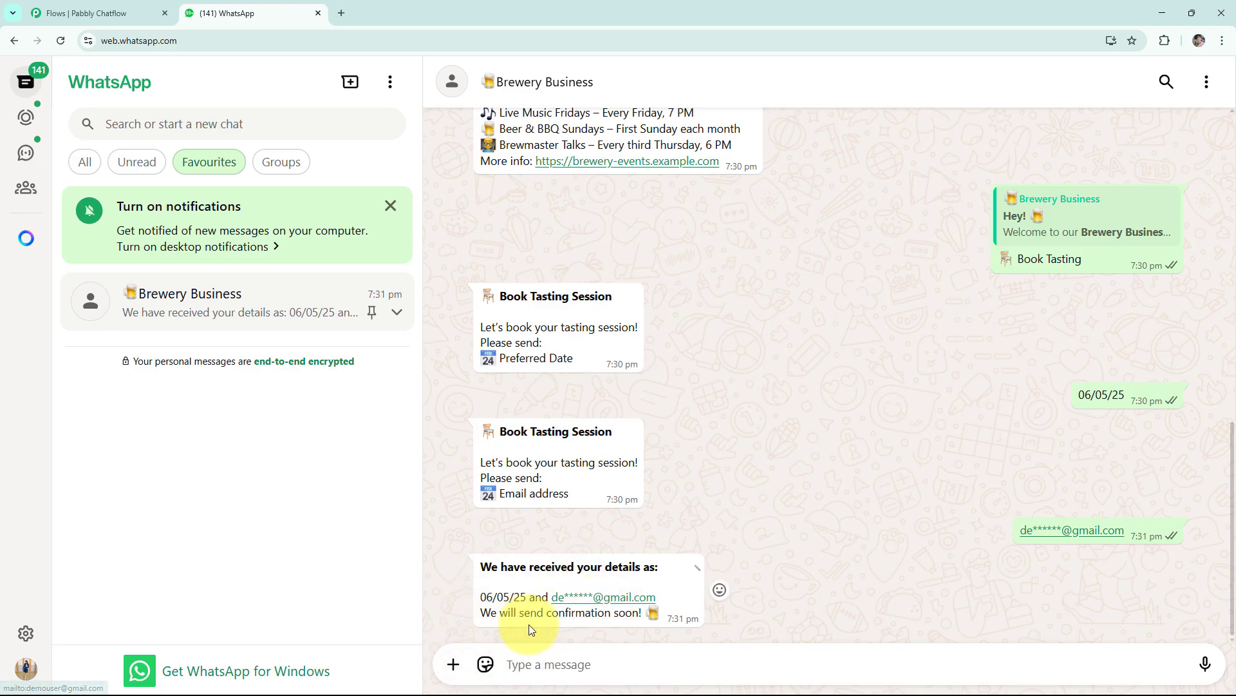
scroll(832, 586, up, 3)
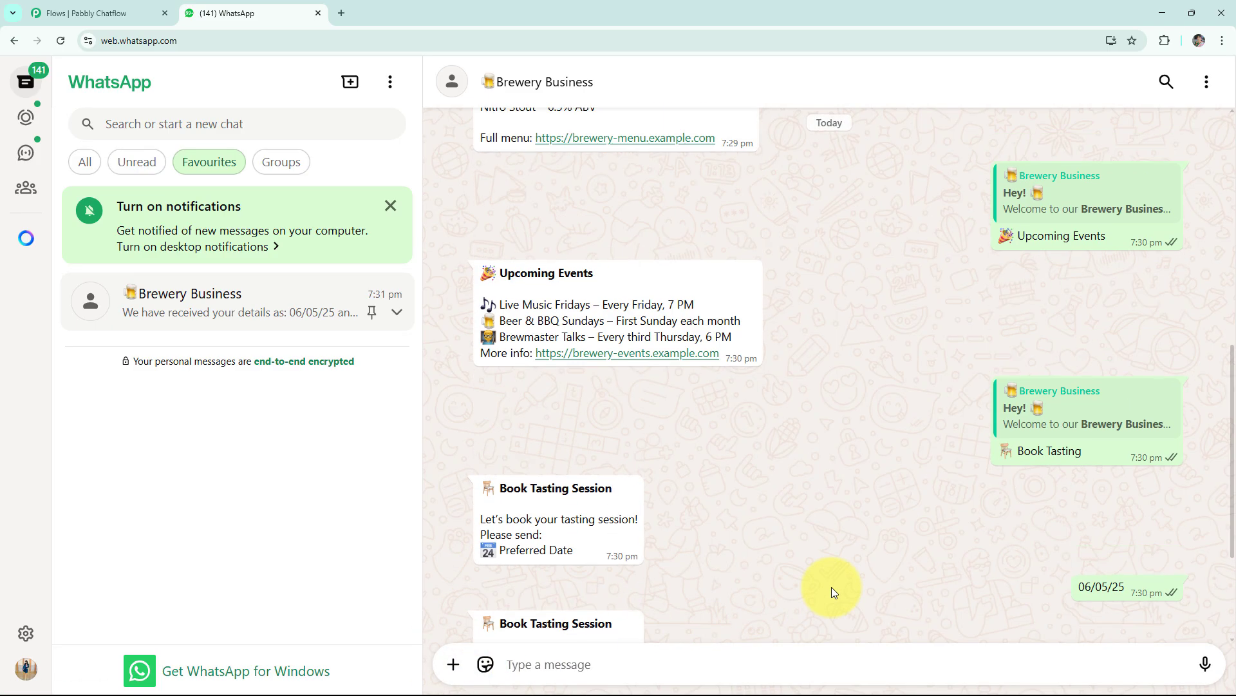
scroll(832, 586, down, 3)
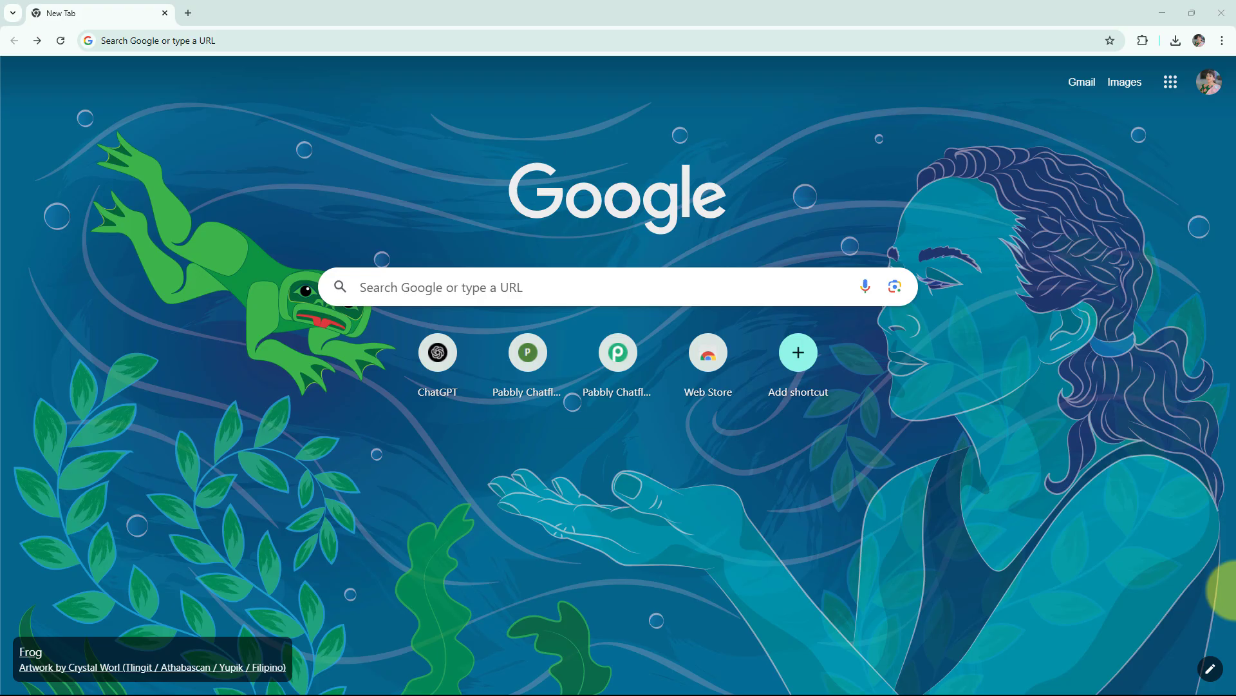
- Go to pabbly.com/chatflow, sign in, and access the Pabbly Chatflow app
click(209, 48)
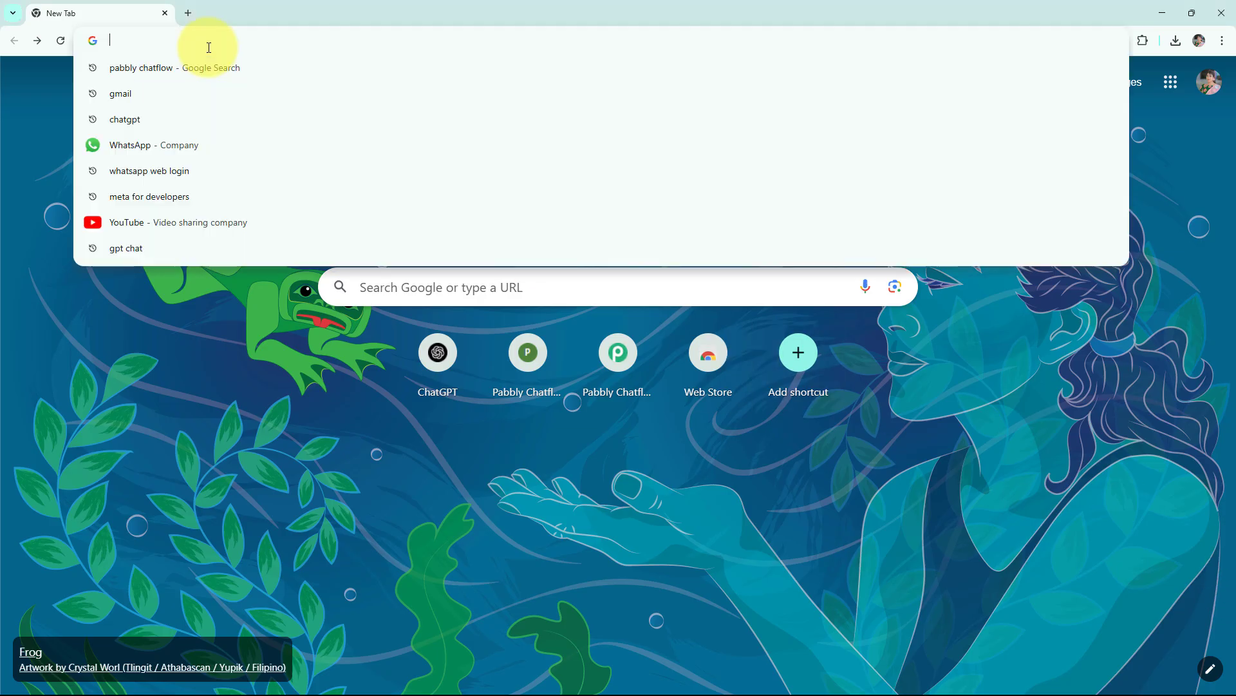
text(pabbly.com/chatflow)
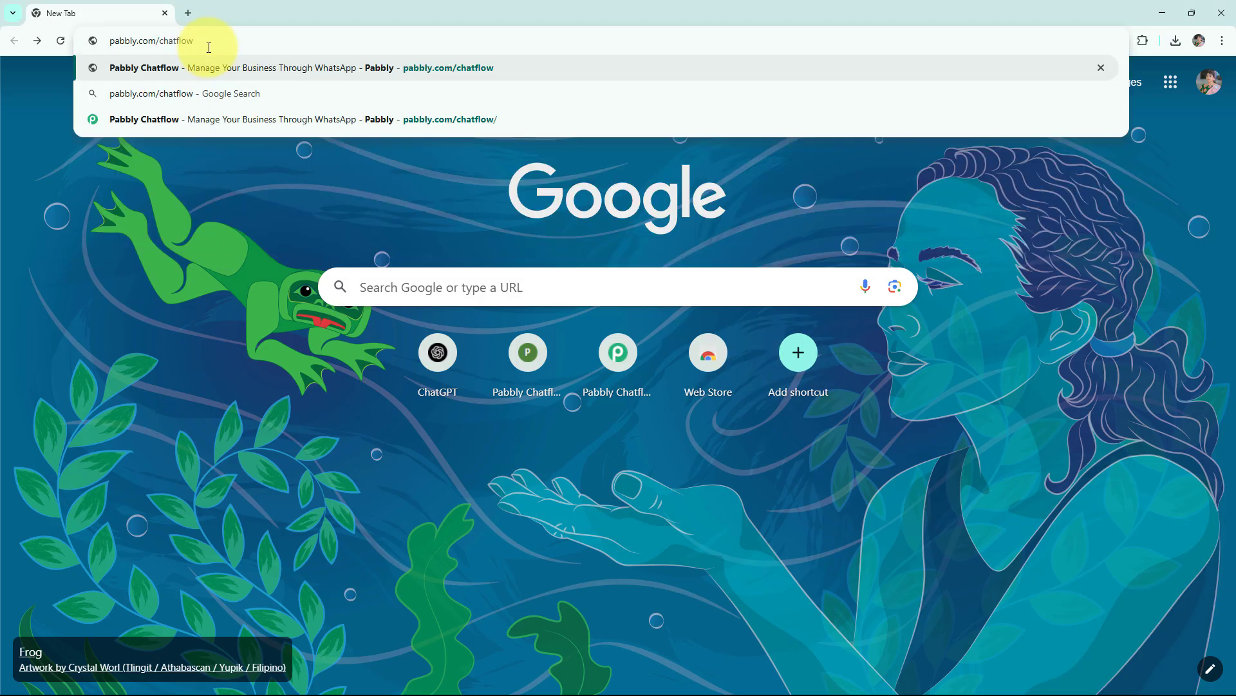
key(Return)
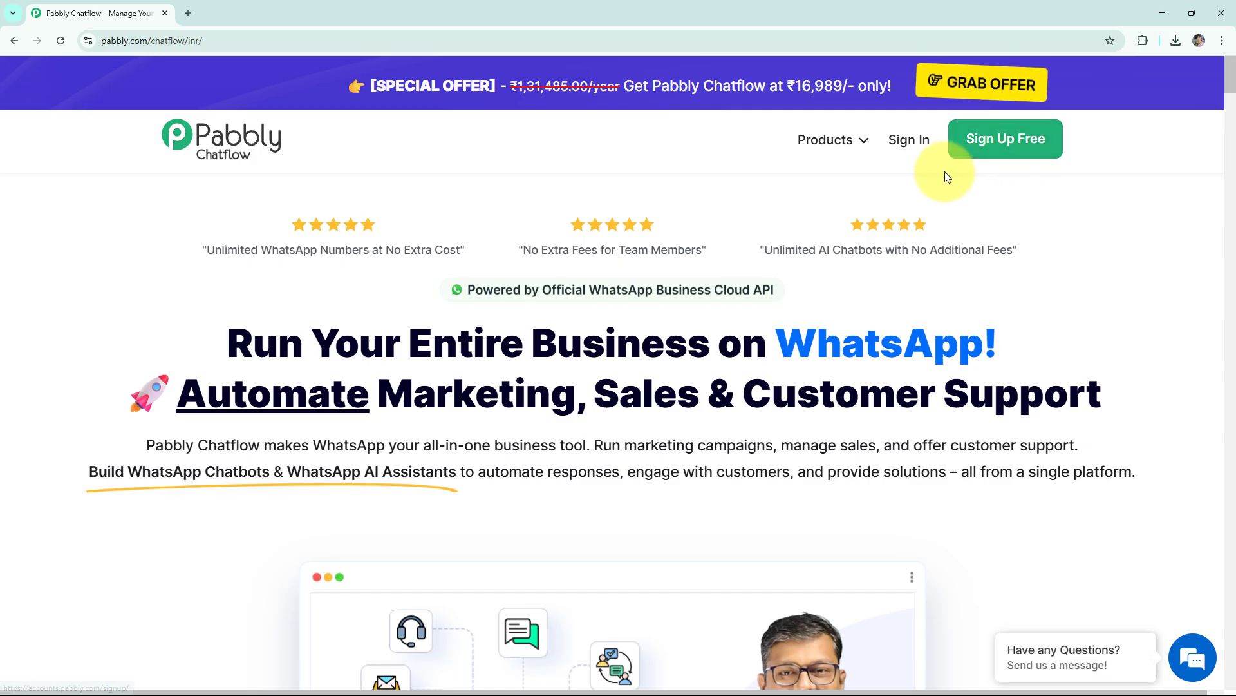
click(911, 151)
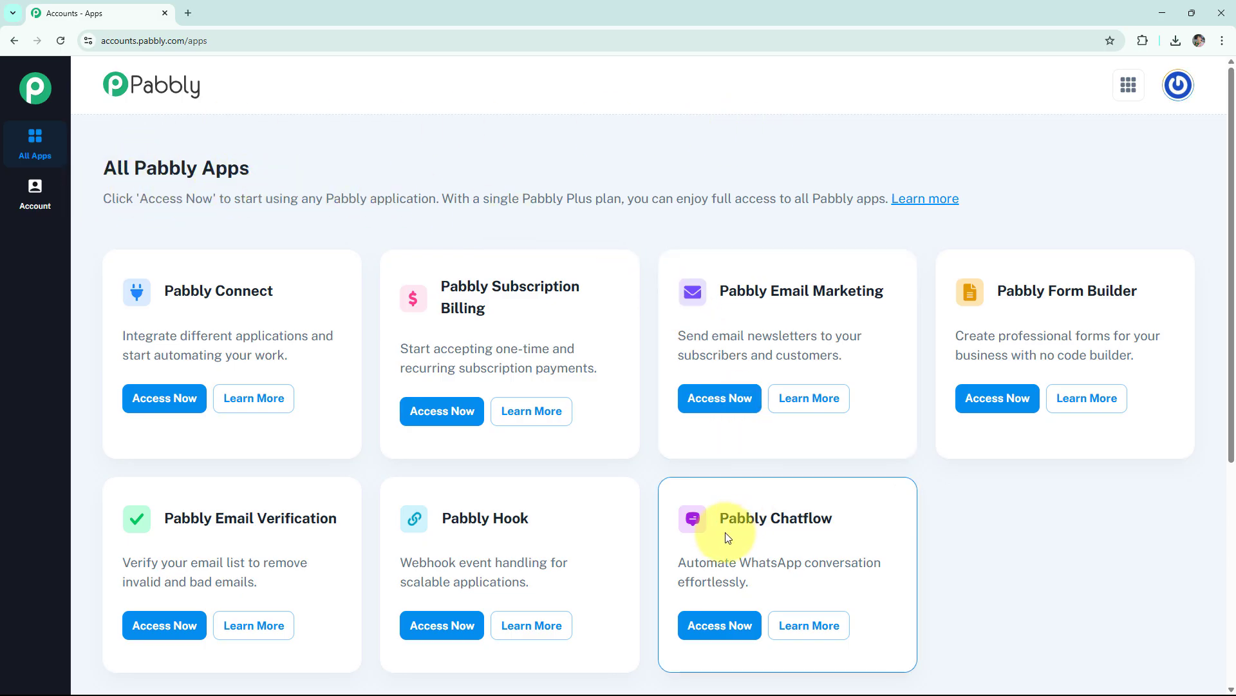
click(718, 626)
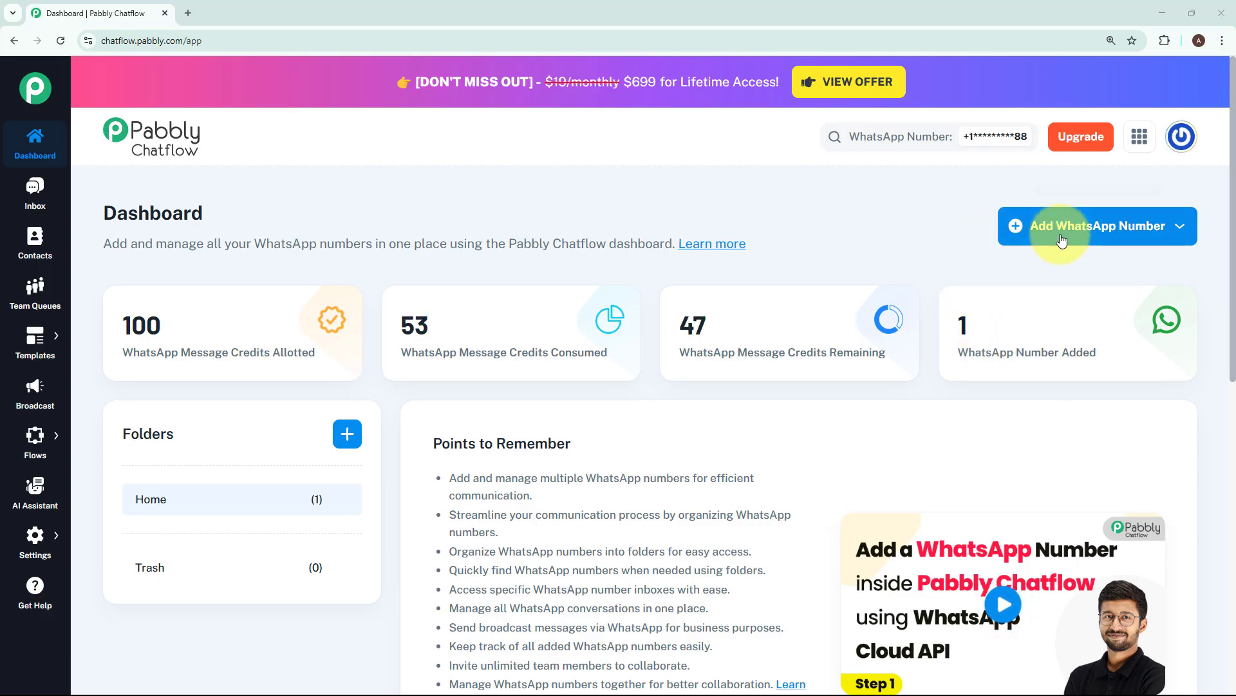
- Examine the Manual Token Connect form for adding a WhatsApp number, and close it without entering anything
click(1048, 239)
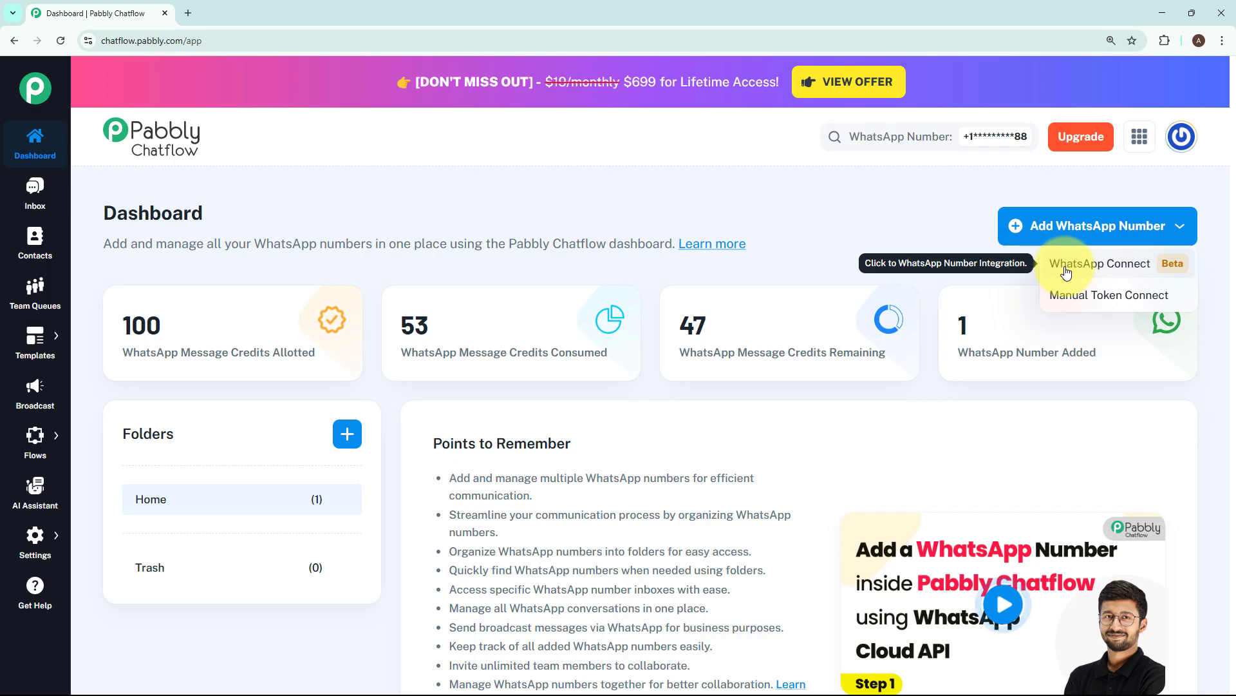
click(1079, 306)
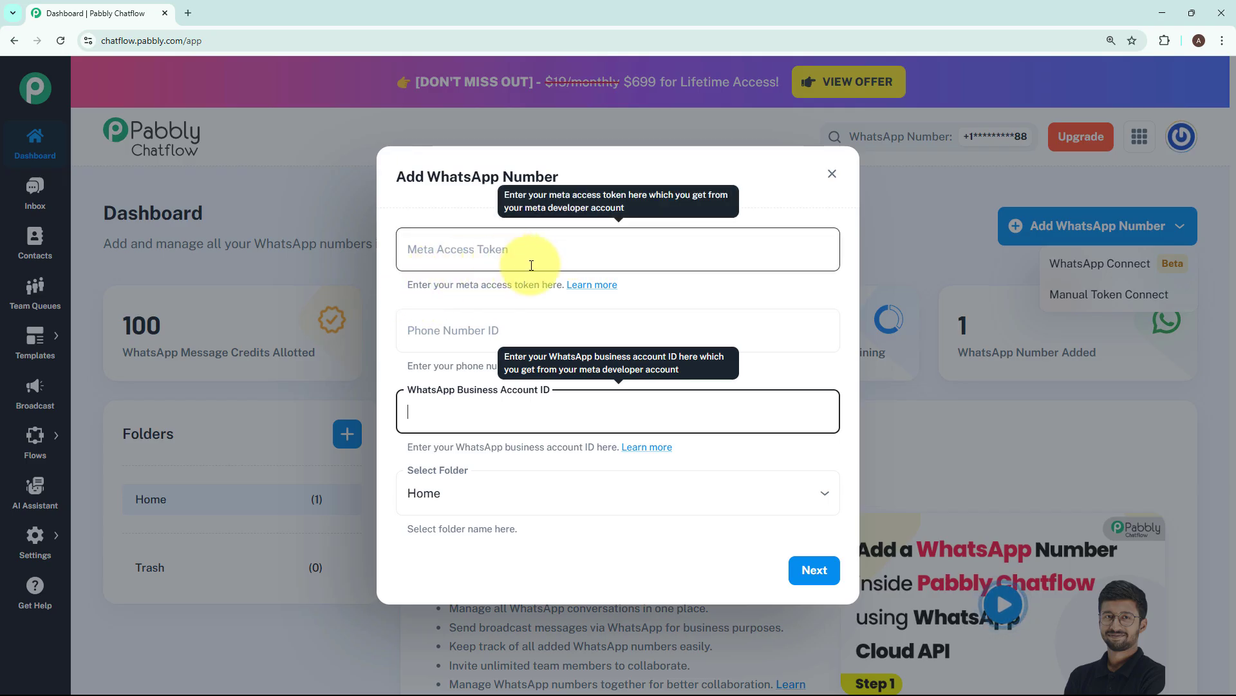
click(736, 286)
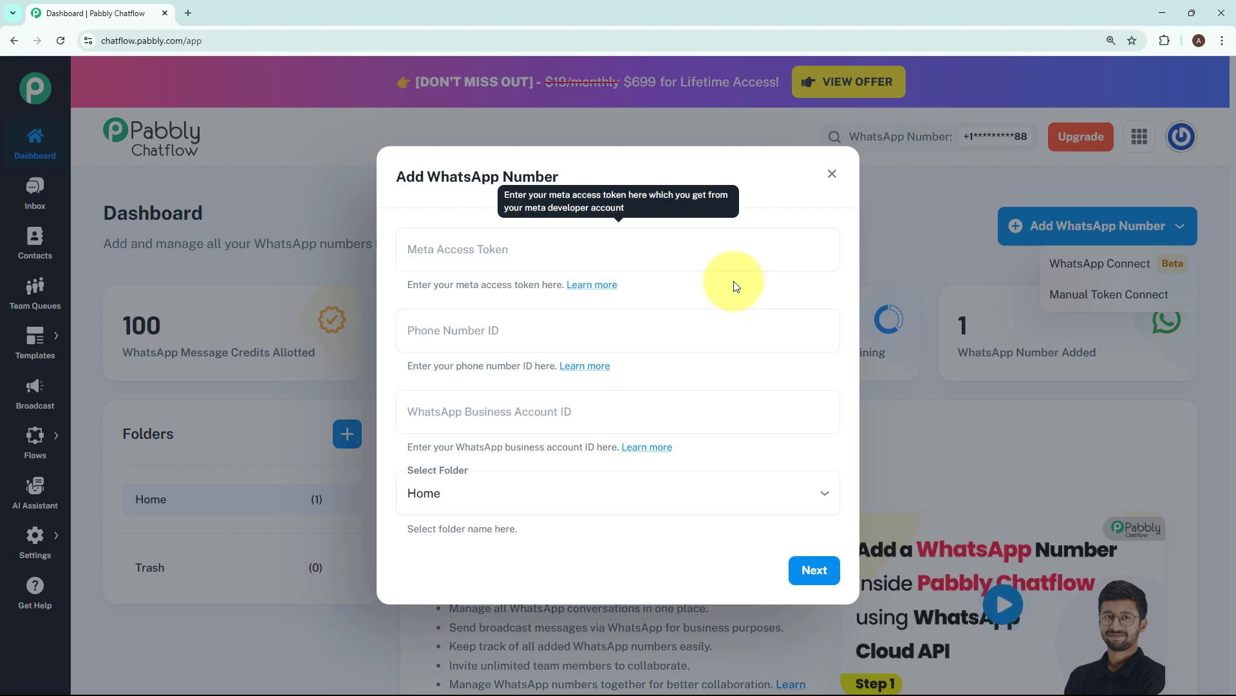
click(832, 174)
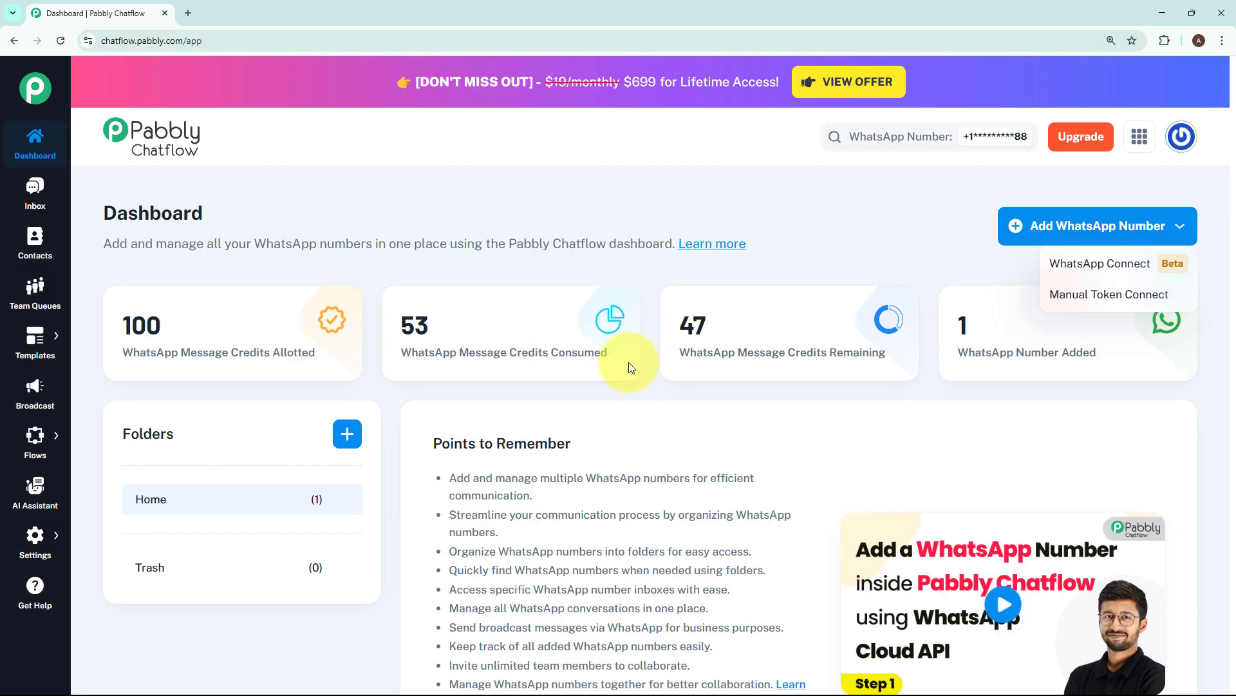
click(967, 373)
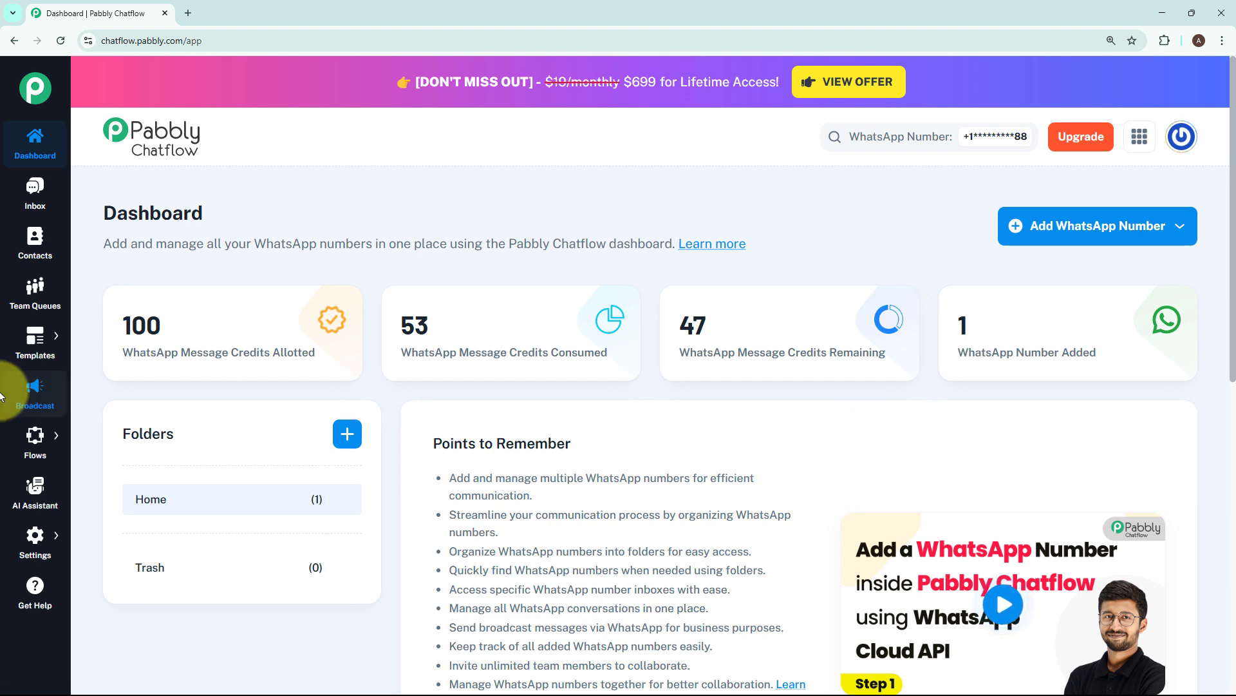
- Go to the Flow Builder page, look over the flow overview, and add a new flow
mouse_move(36, 438)
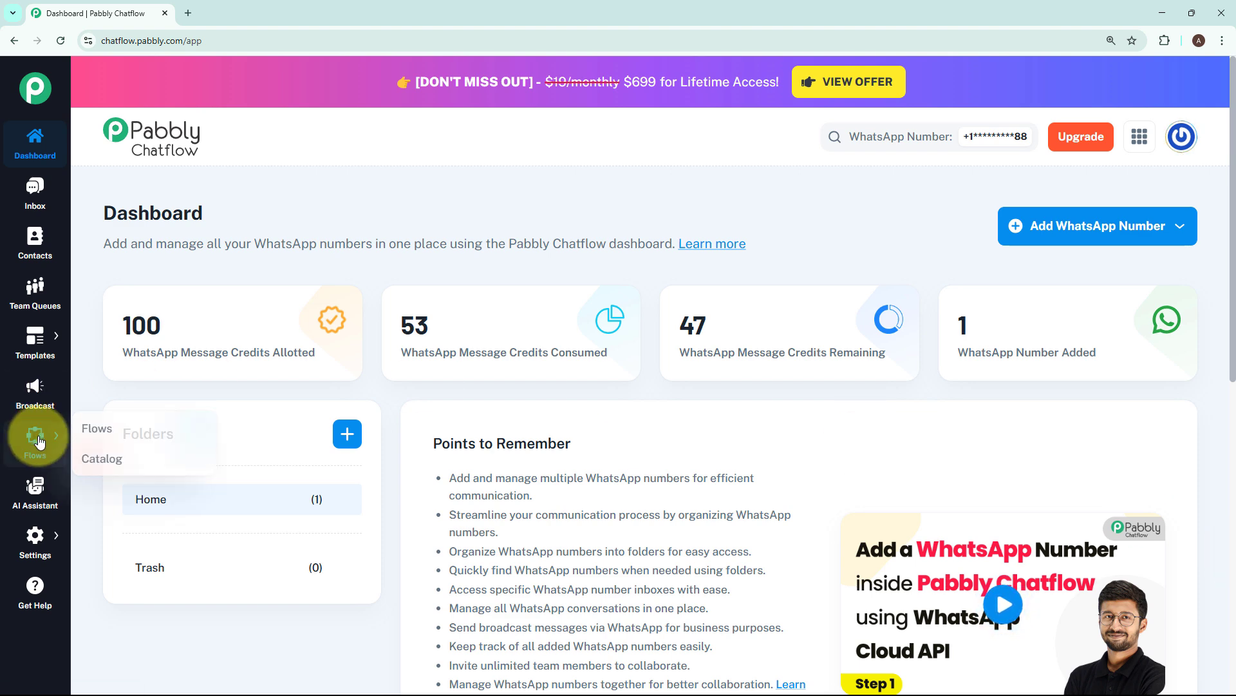
click(78, 433)
drag(101, 148, 250, 145)
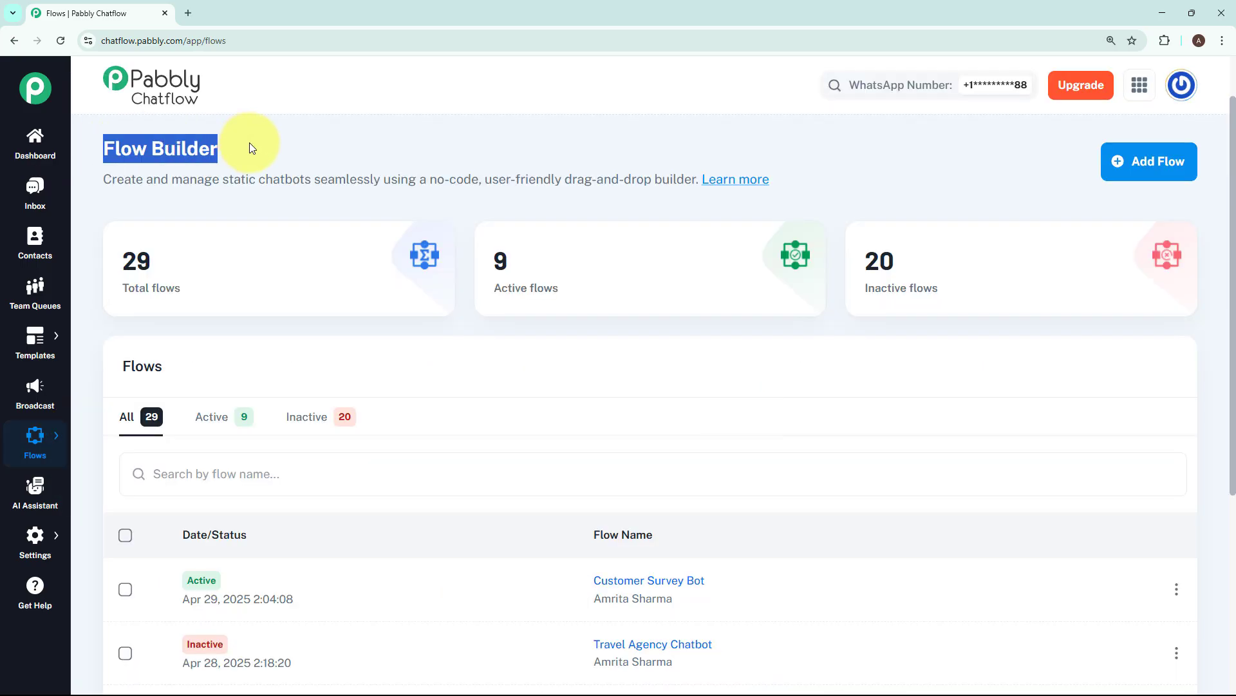
click(740, 353)
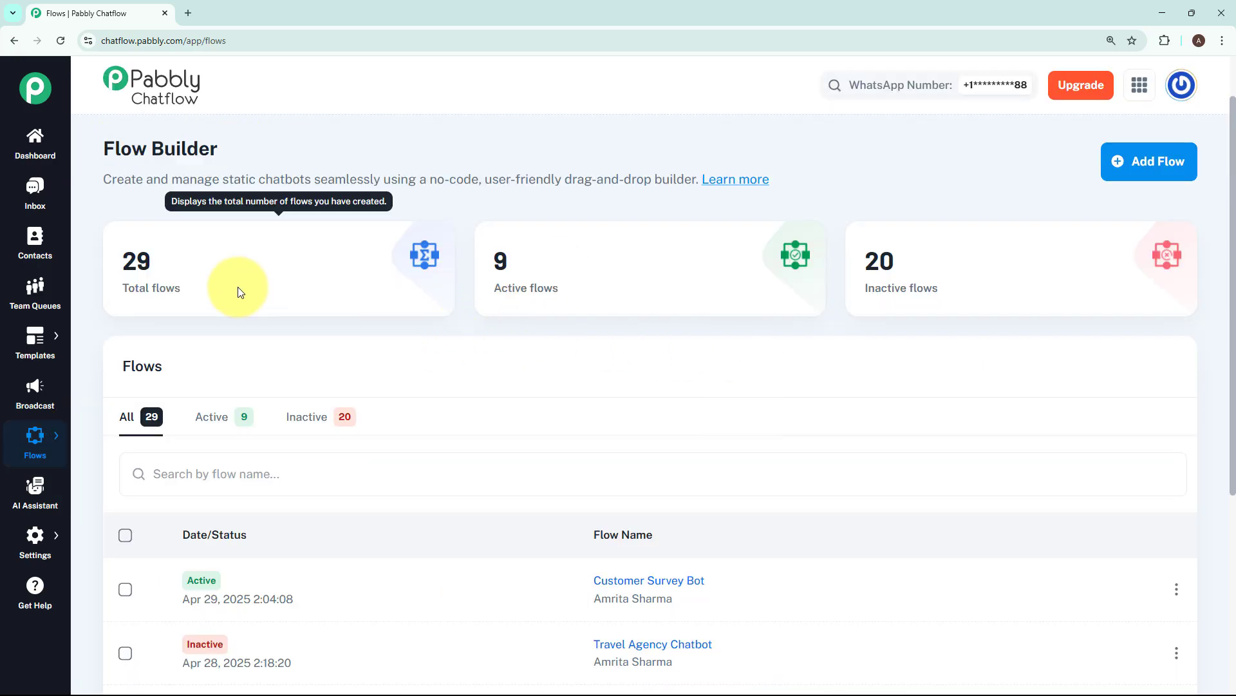
mouse_move(991, 291)
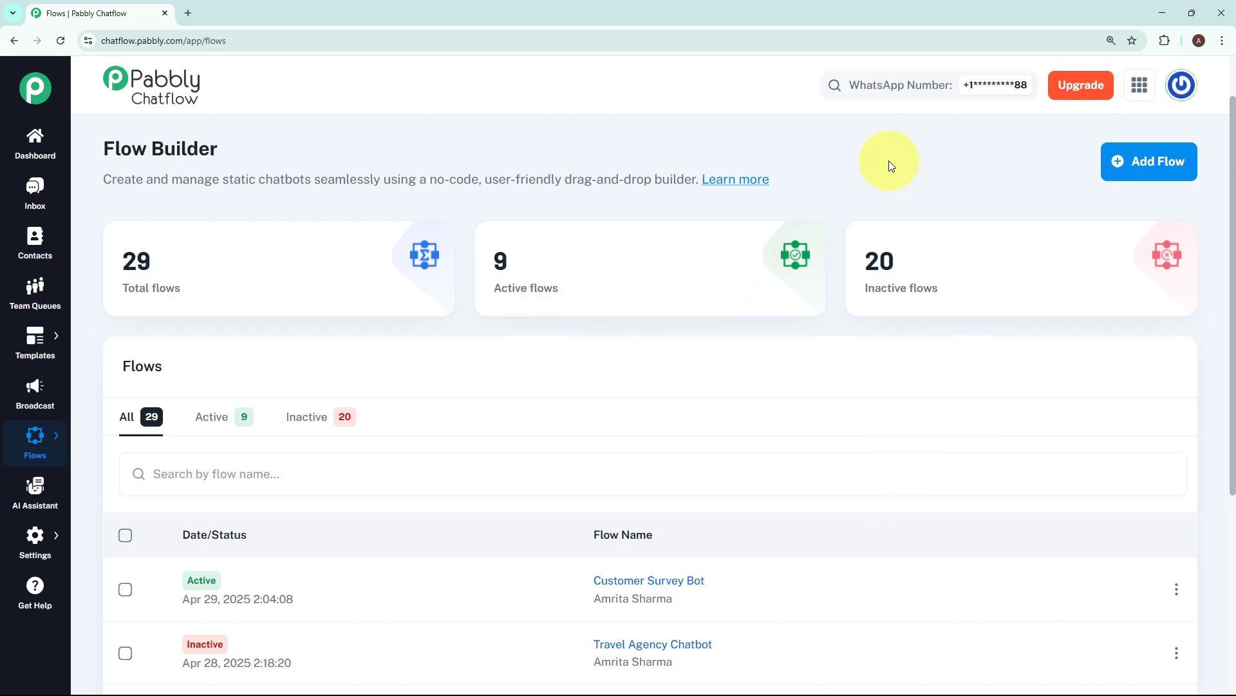
click(1141, 149)
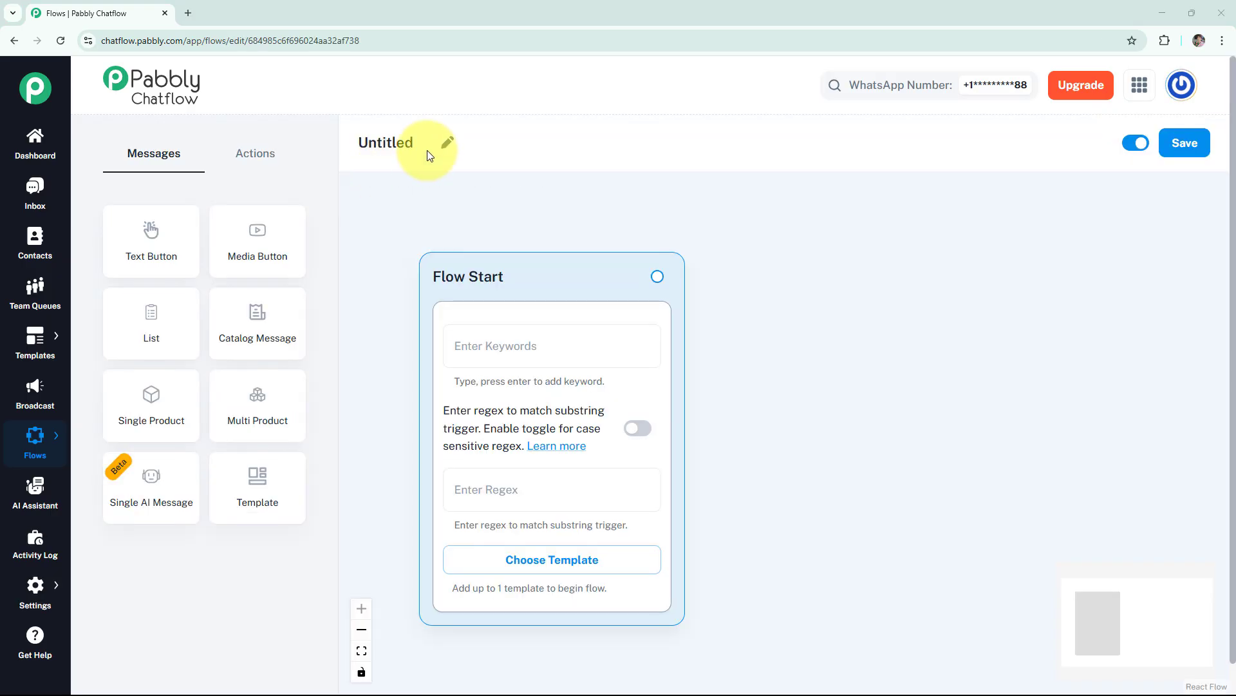
- Rename the untitled flow as "🍺 WhatsApp Chatbot for Brewery Business"
click(447, 142)
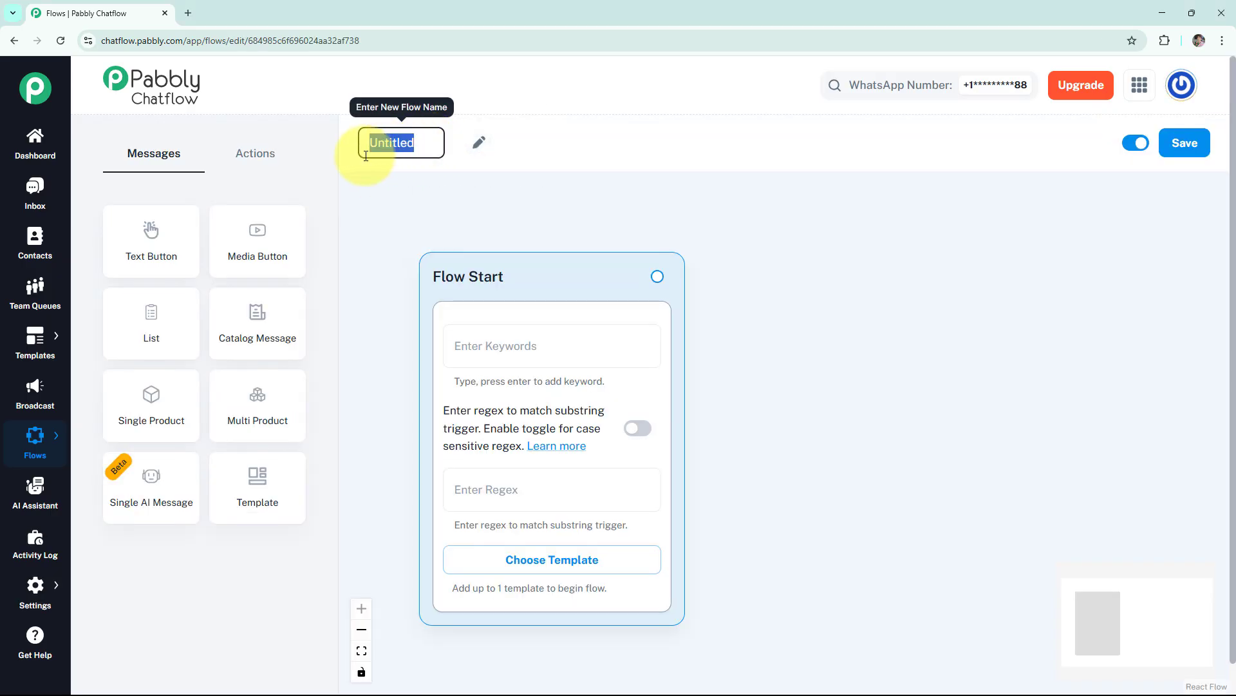
text(🍺 WhatsApp Chatbot for Brewery Business)
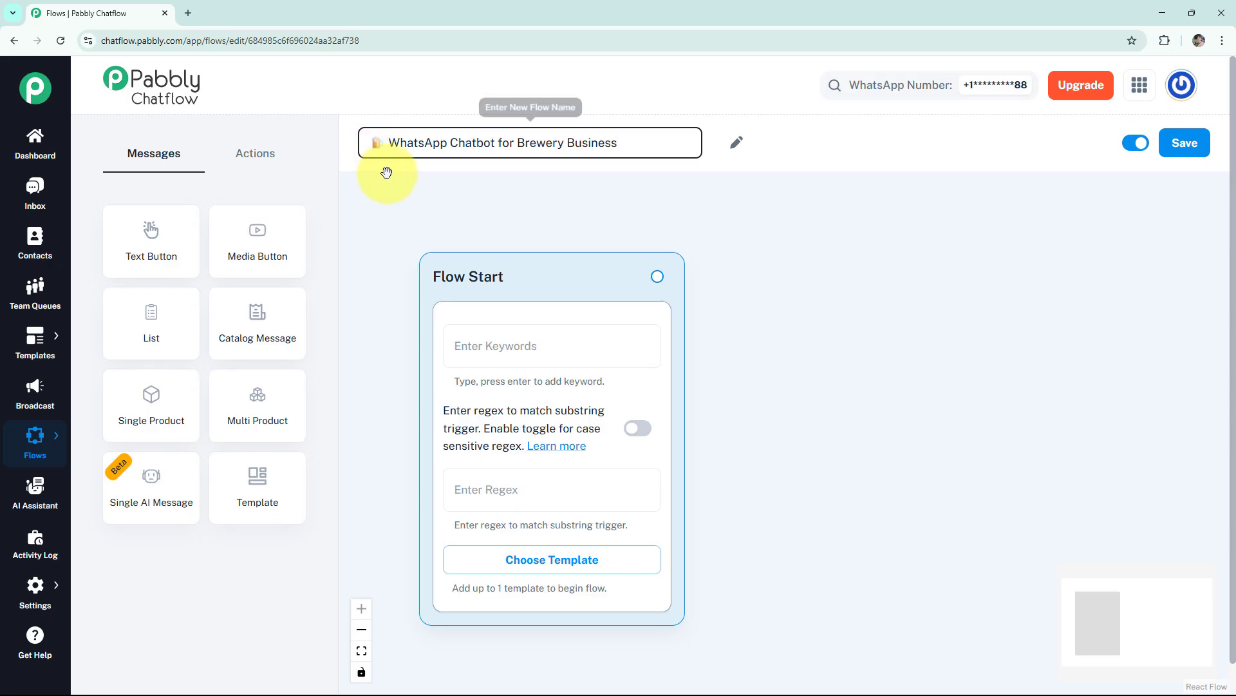
click(417, 255)
- Set the Flow Start regex to [\s\S]+ with case-sensitive matching enabled, and check the approved templates without choosing one
click(496, 344)
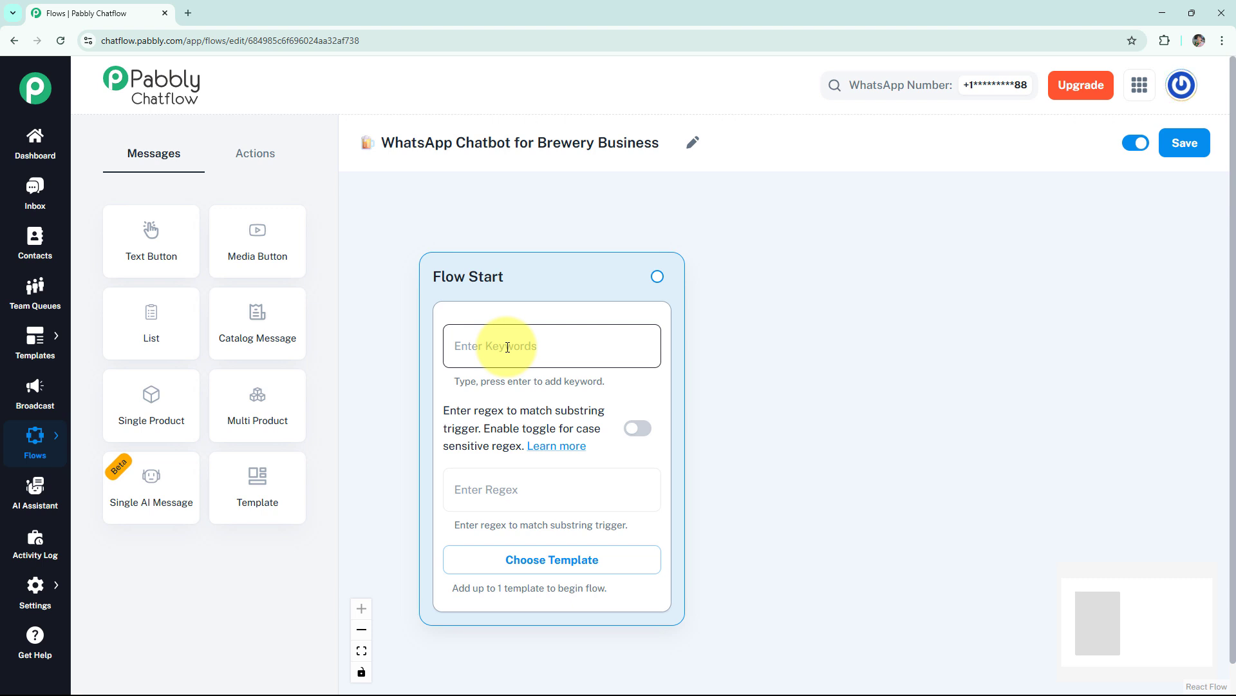
click(525, 495)
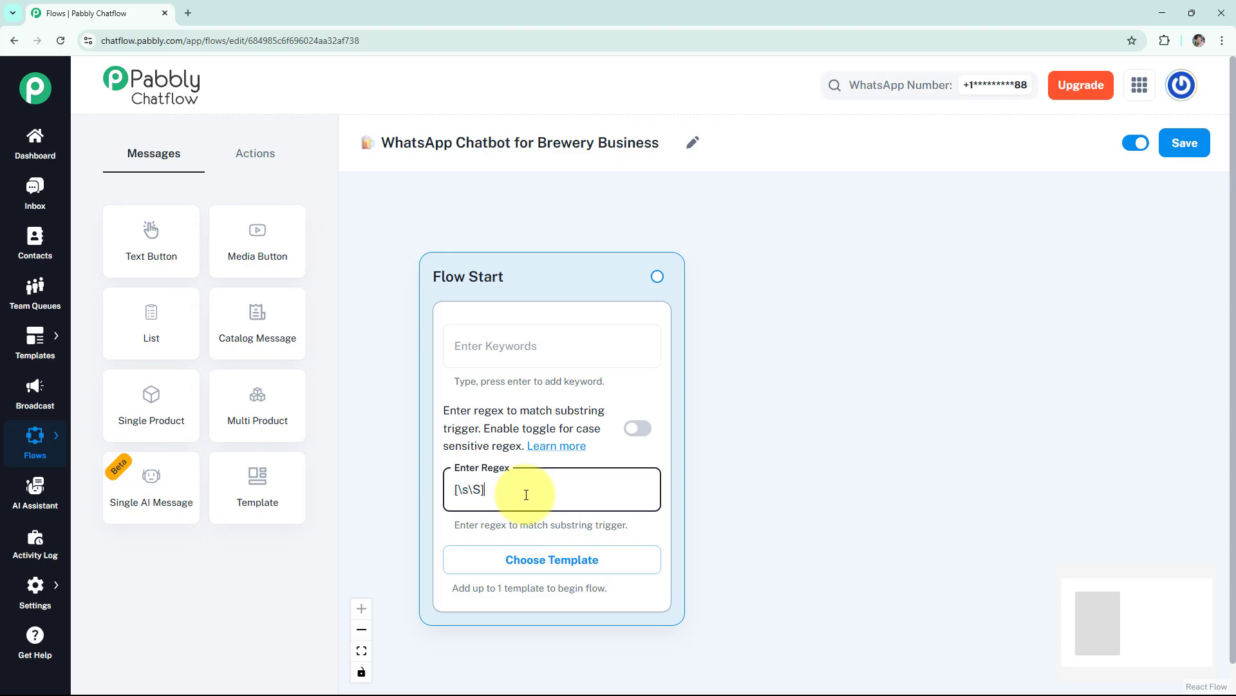
click(633, 426)
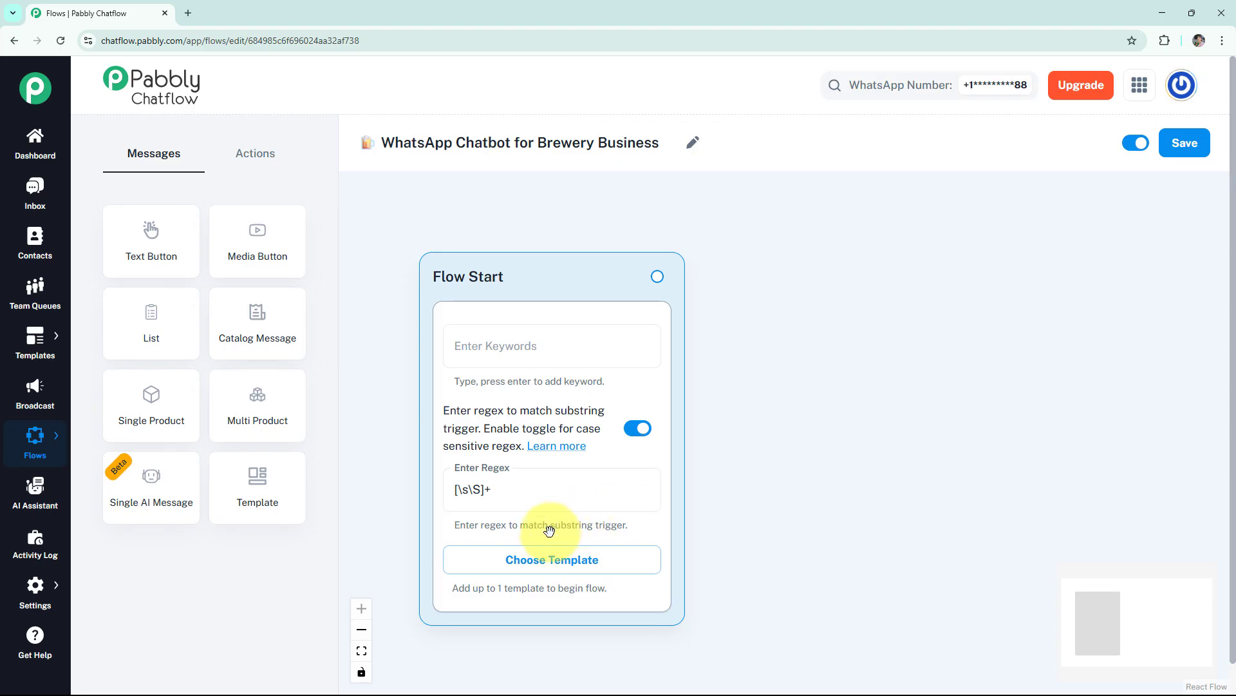
click(551, 559)
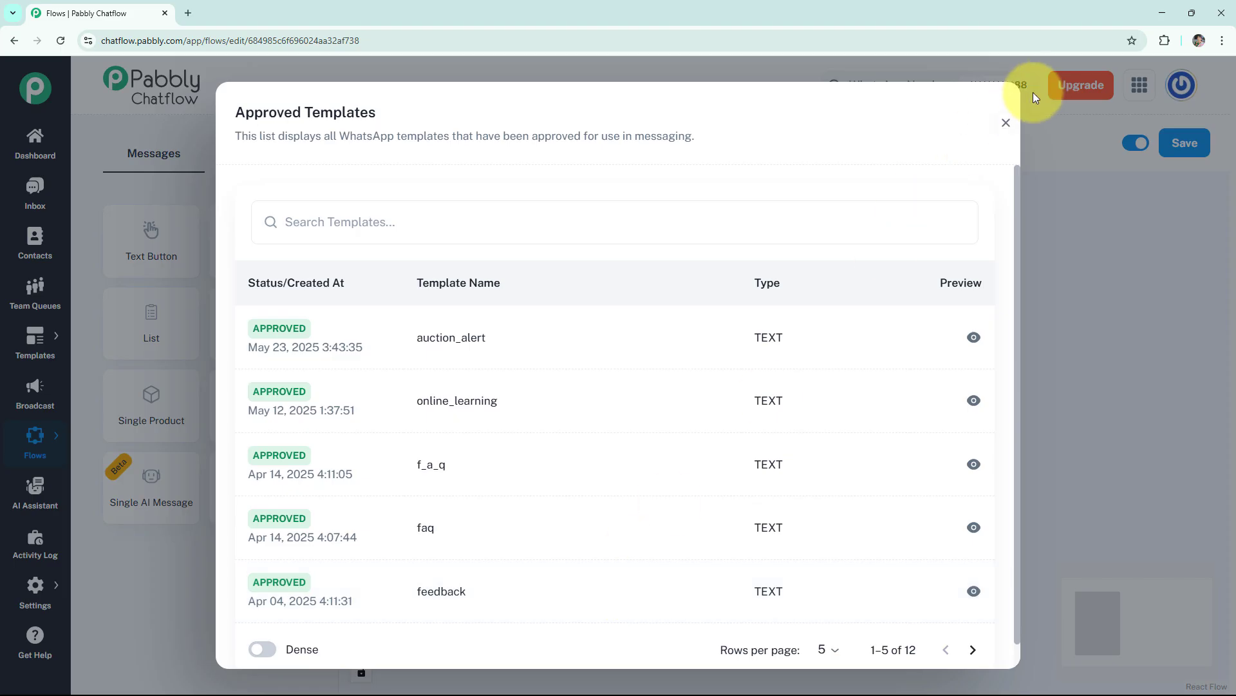
click(1006, 127)
- Add a Text + Button message connected to Flow Start and place it beside the start block
click(656, 276)
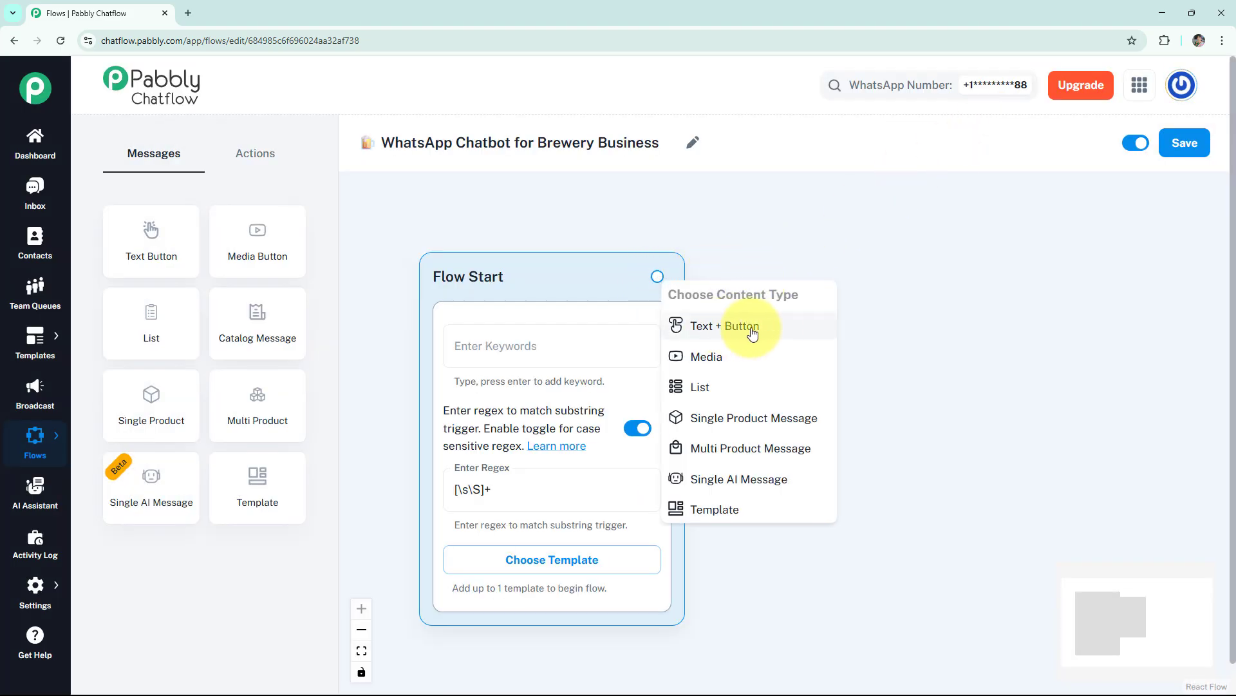
click(752, 332)
drag(762, 303, 824, 258)
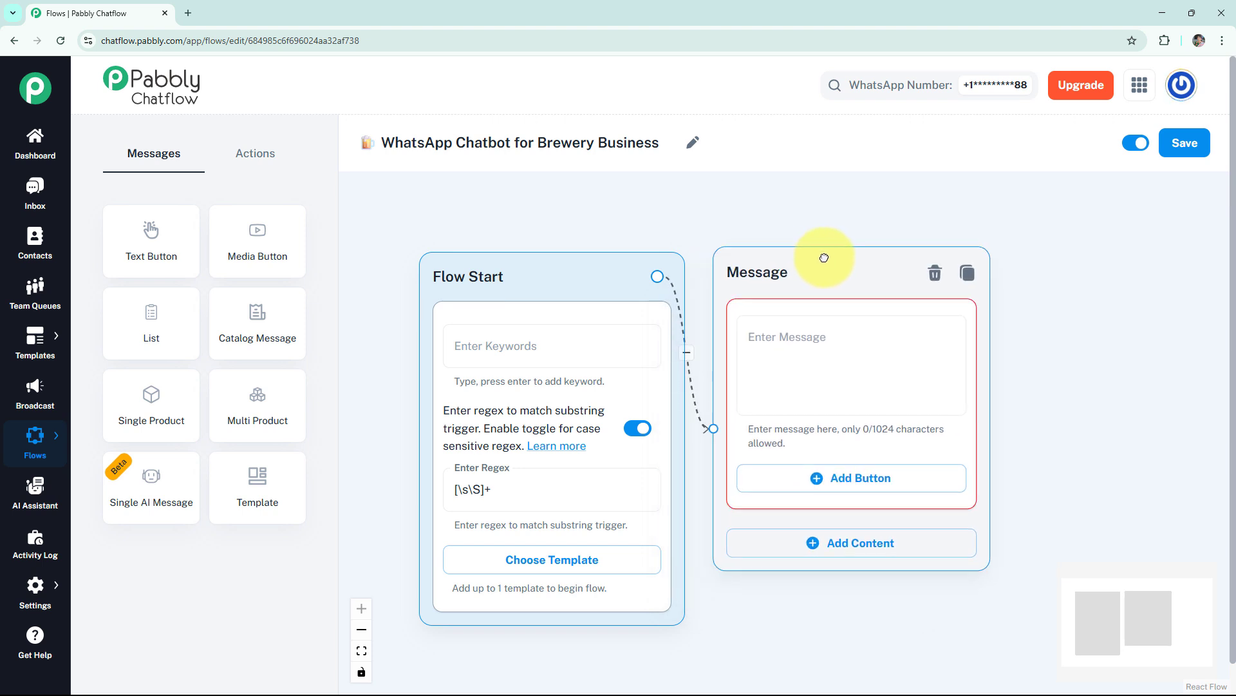
- Enter "*Hey!* 🍺 Welcome to our *Brewery Business!* What can I help you with today?" as the message text and preview it
click(839, 336)
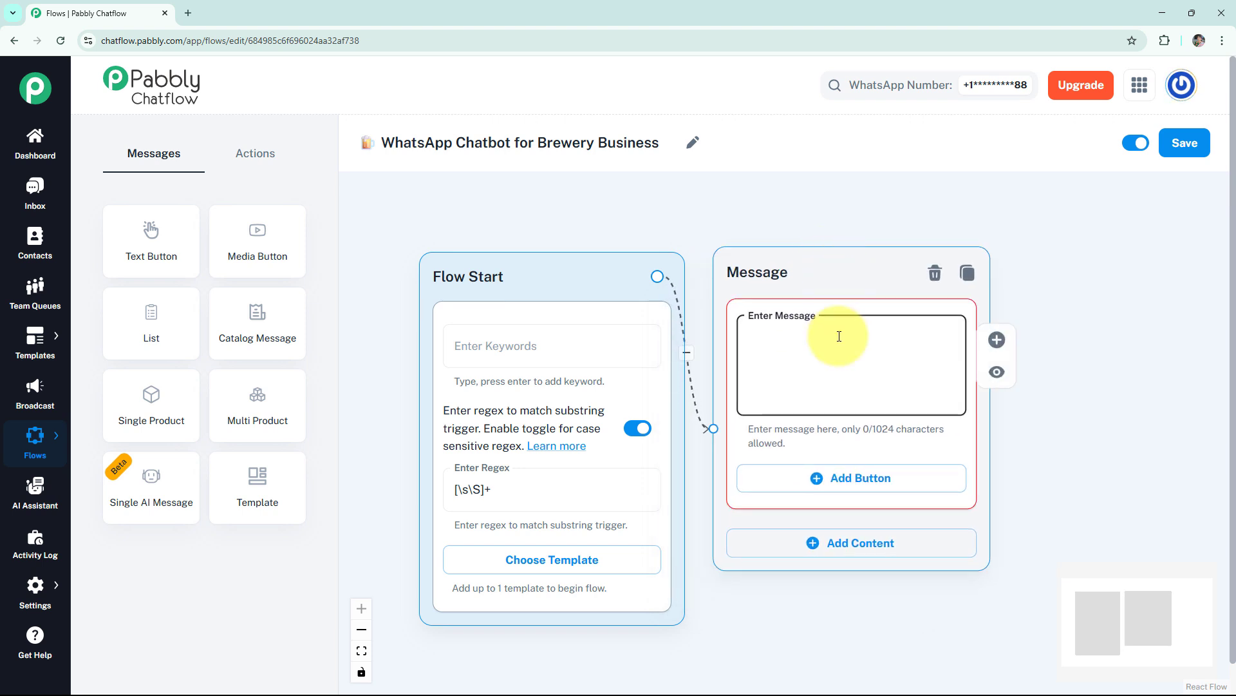
text(*Hey!* 🍺 Welcome to our *Brewery Business!*  What can I help you with today?)
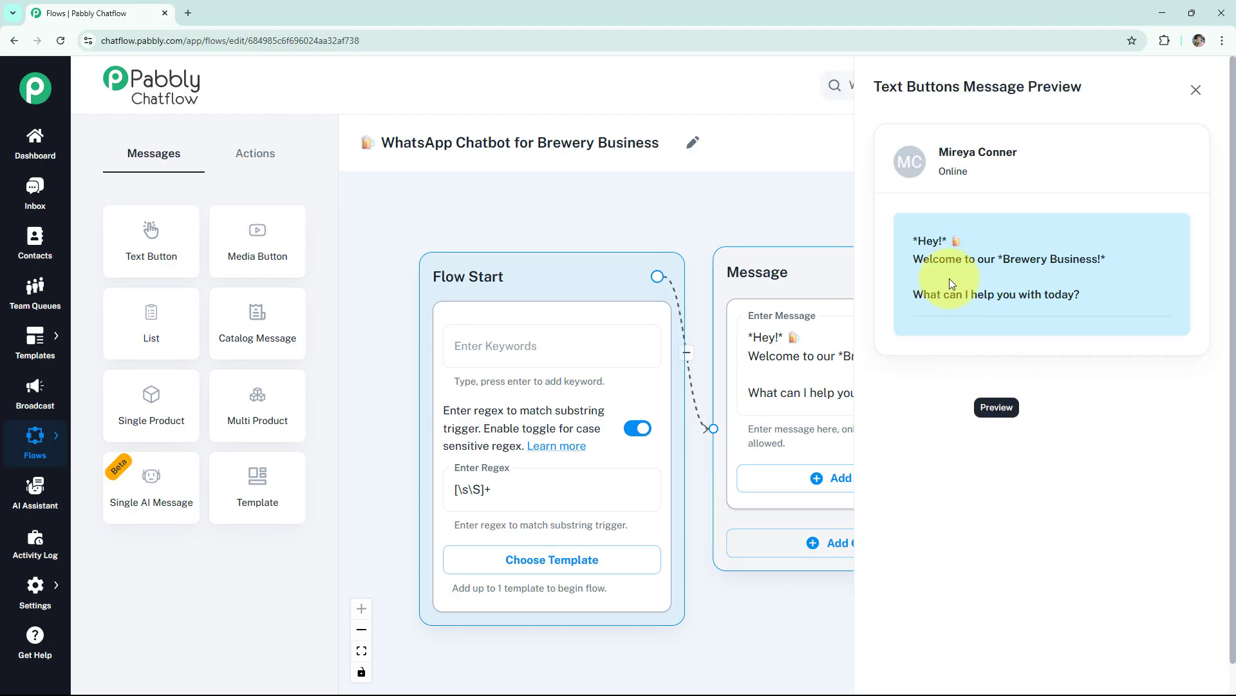
click(996, 372)
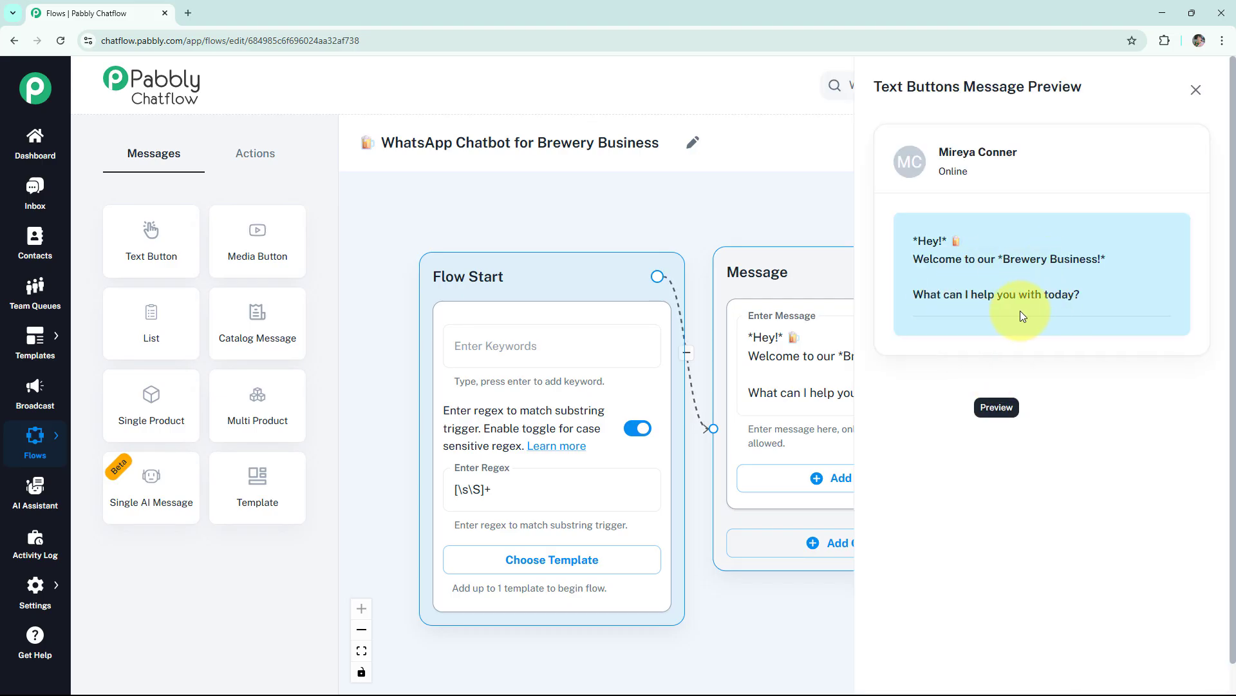
double_click(945, 240)
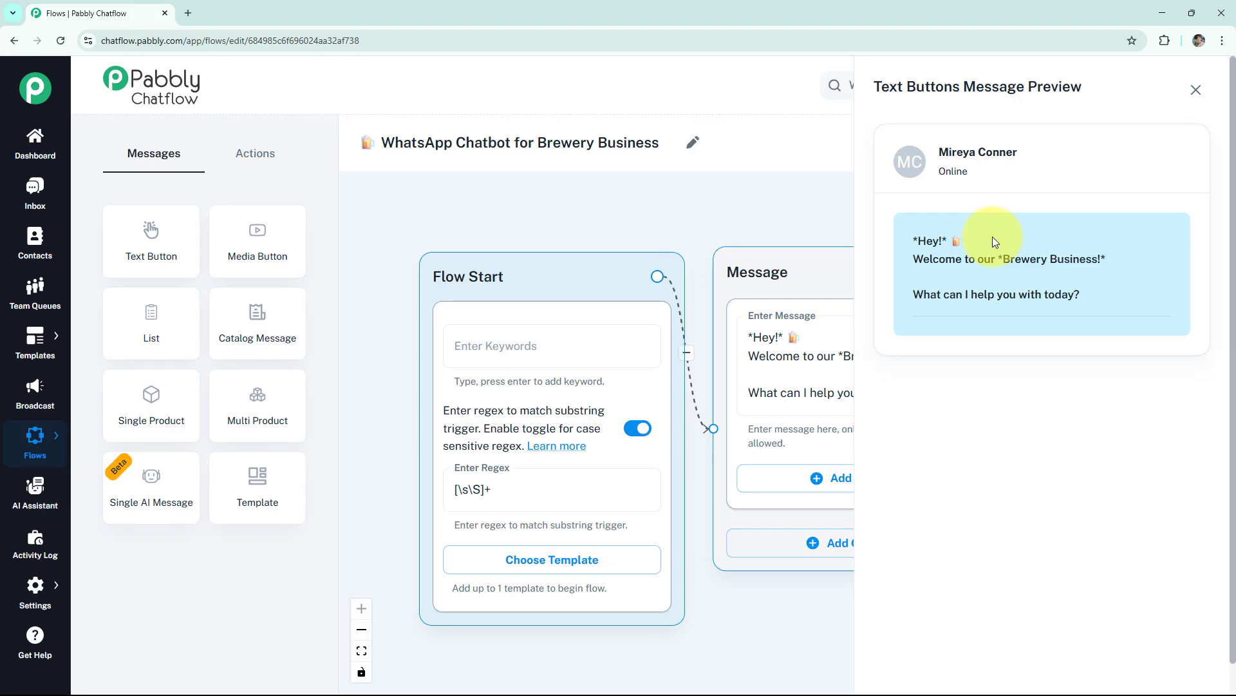
click(1195, 89)
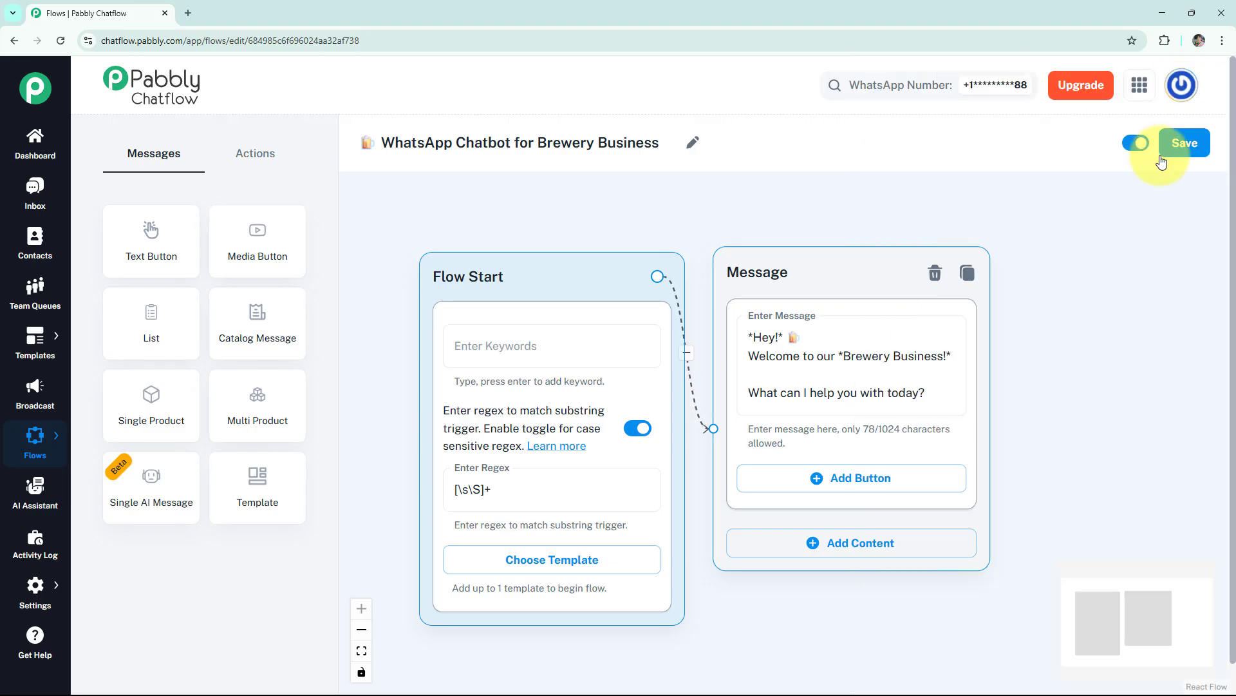
- Add three reply buttons to the welcome message: "🍻 View Beer Menu", "🎉 Upcoming Events" and "🪑 Book Tasting"
click(904, 480)
scroll(1030, 361, down, 2)
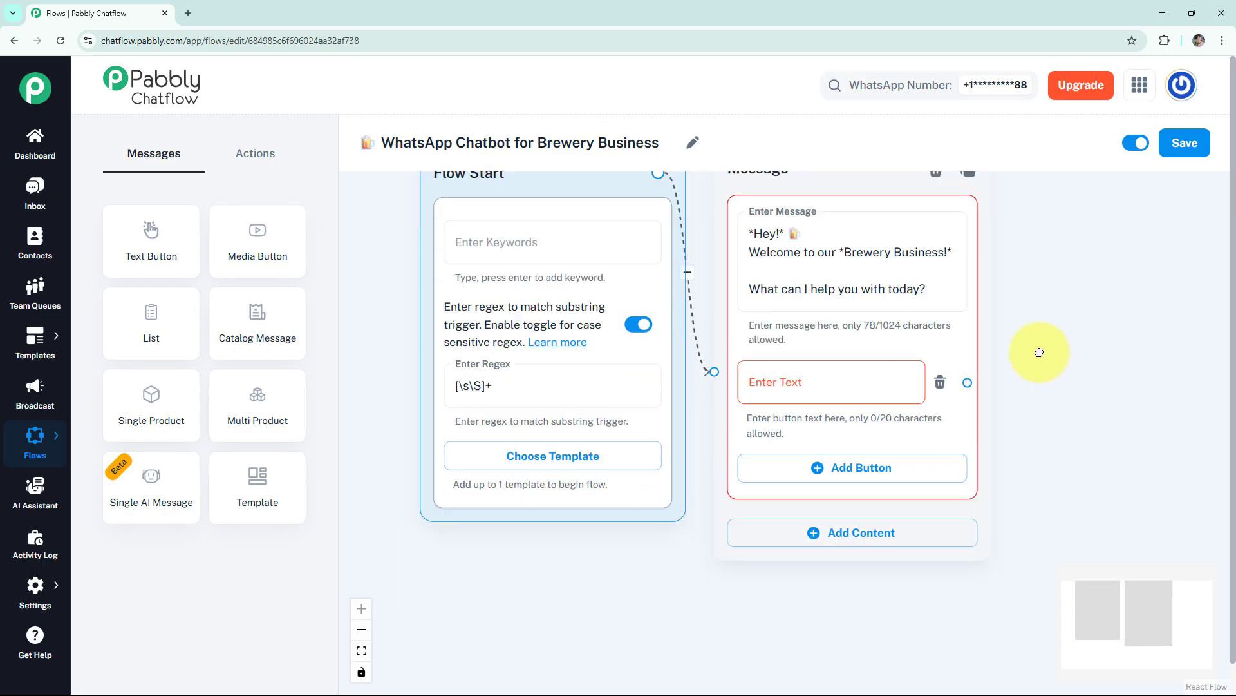
click(842, 451)
click(841, 535)
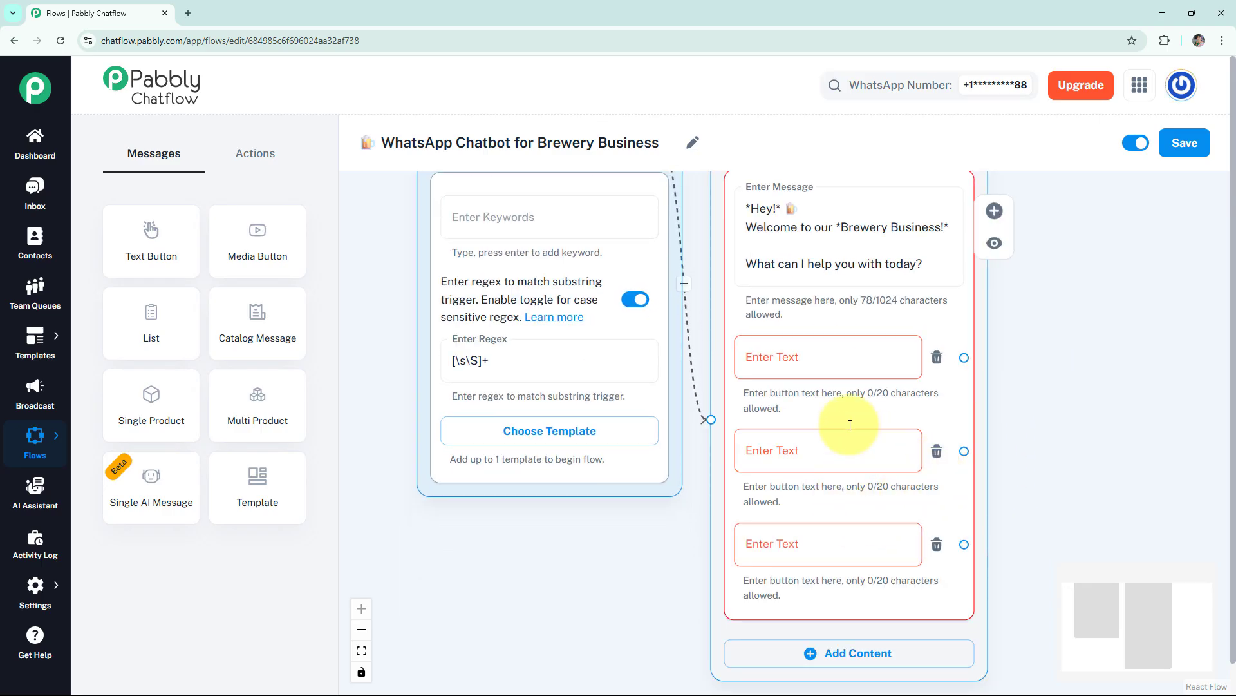
click(801, 371)
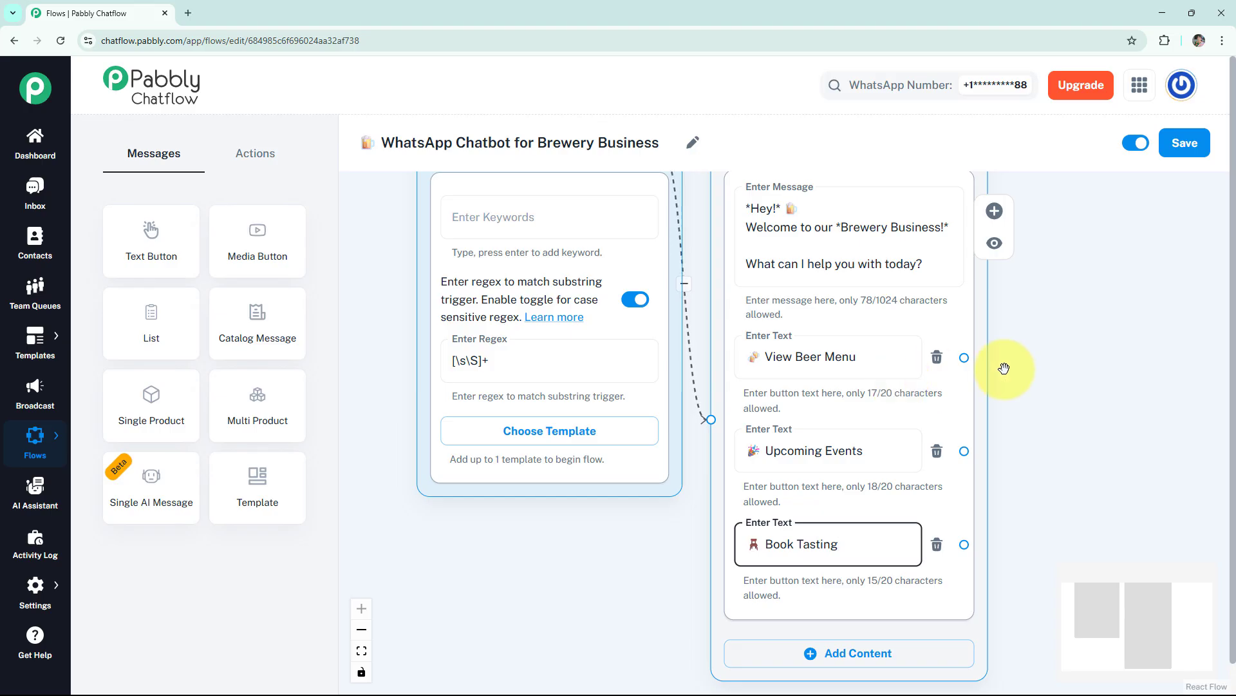
scroll(1004, 368, down, 1)
drag(1004, 368, 1063, 204)
click(1006, 246)
click(1030, 258)
text(🍺 *View Beer Menu* Here's our current tap list:  Hazy IPA – 6.2% ABV  Classic Lager – 5.0% ABV  Mango Wheat – 4.8% ABV  Nitro Stout – 6.5% ABV  Full menu: https://brewery-menu.example.com)
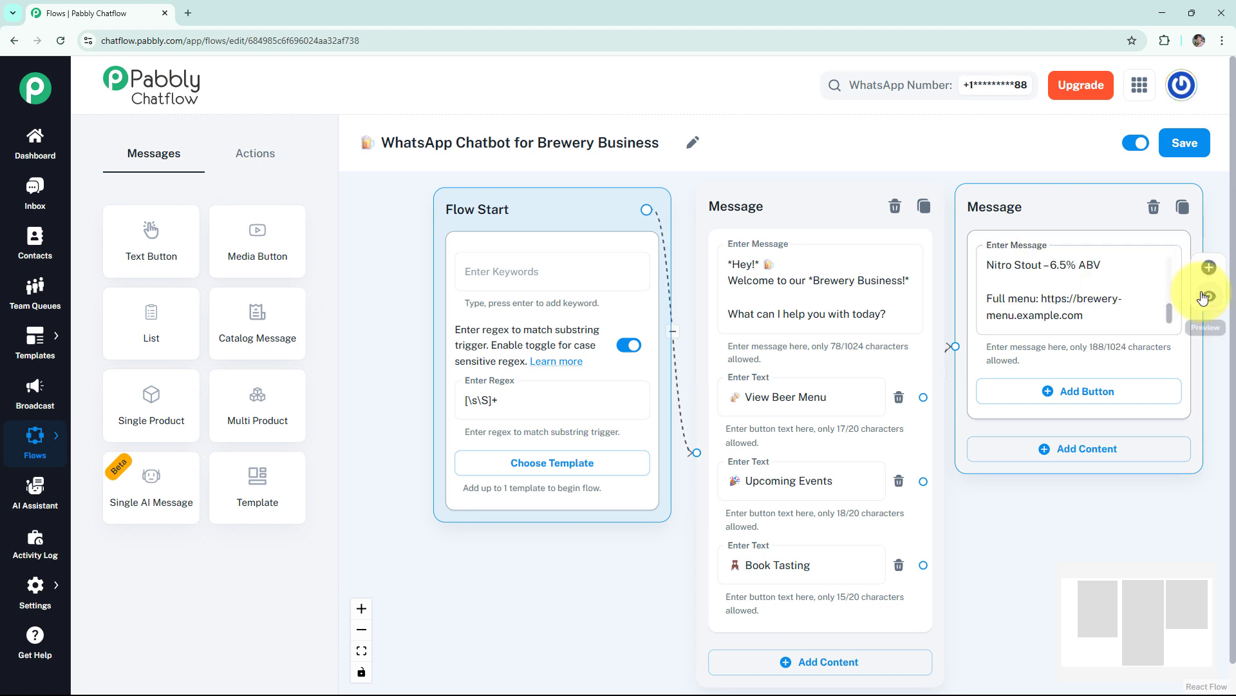
click(1209, 297)
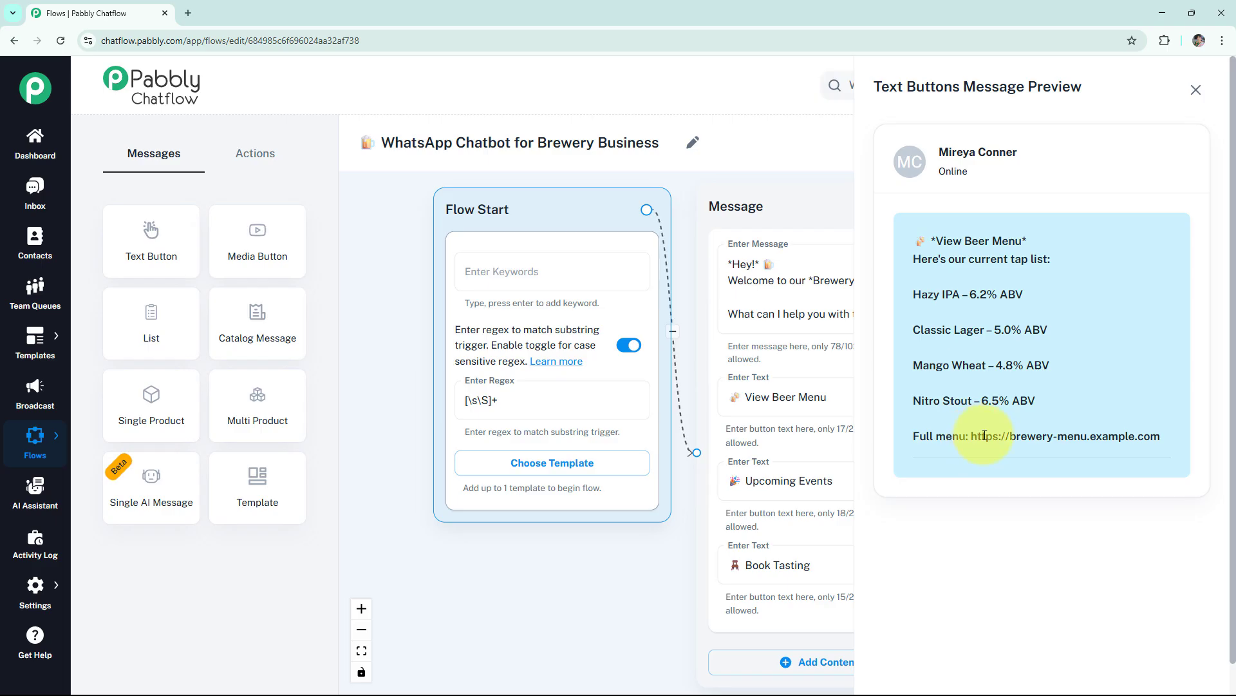
drag(984, 436, 1159, 436)
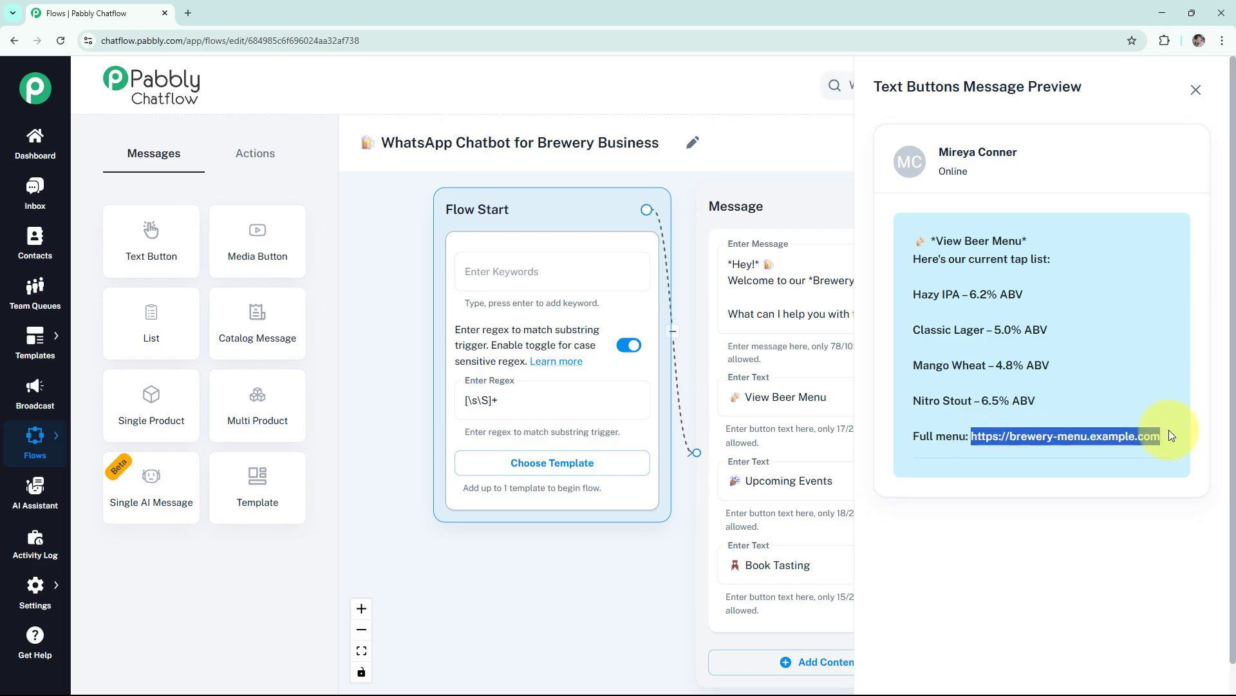
click(1202, 94)
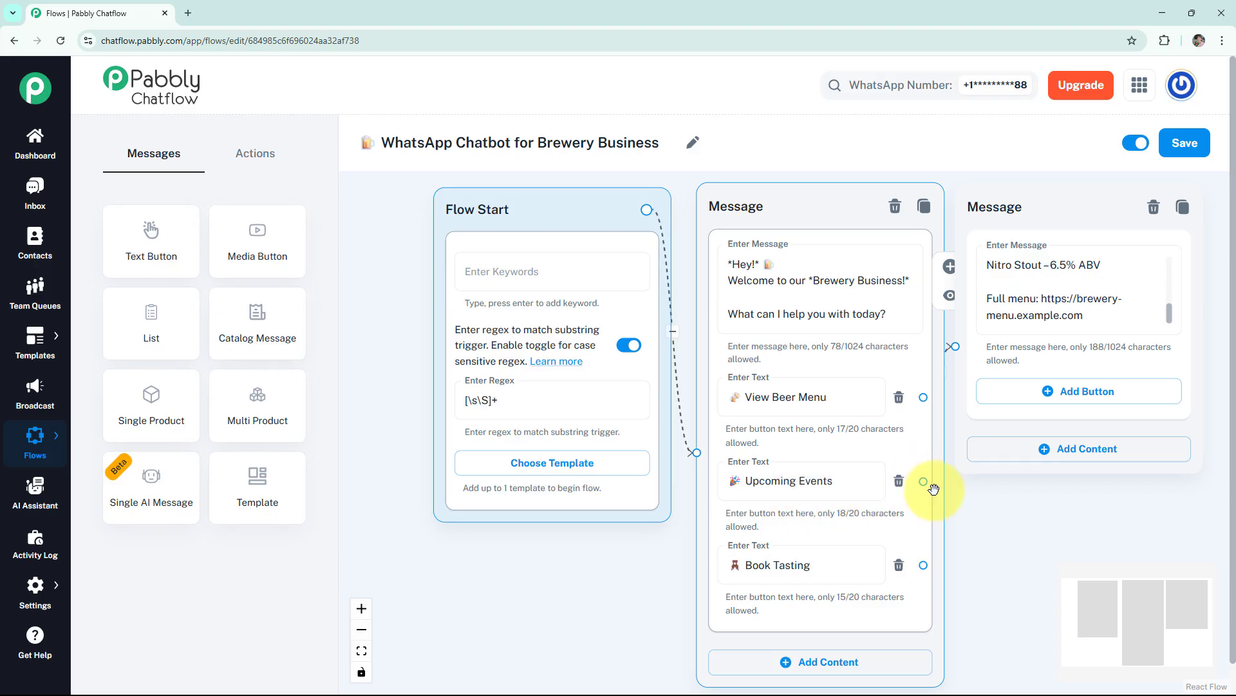
drag(923, 481, 1071, 257)
click(972, 284)
click(1077, 311)
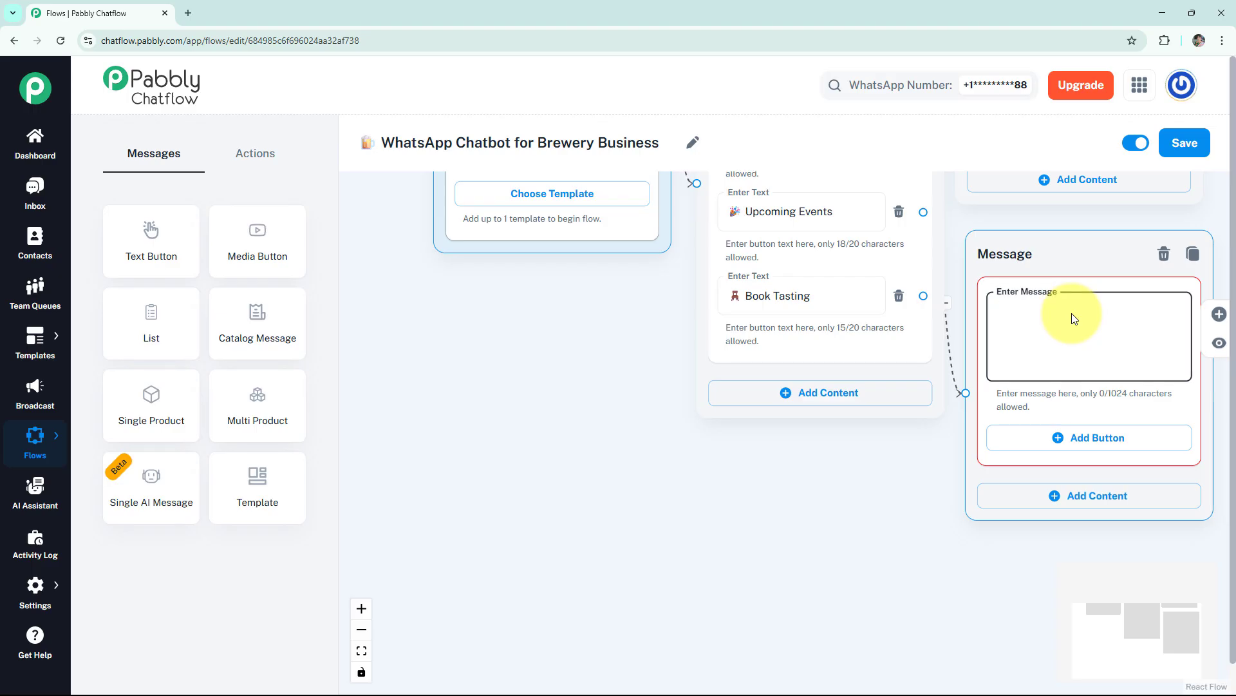
key(ctrl+v)
click(1220, 342)
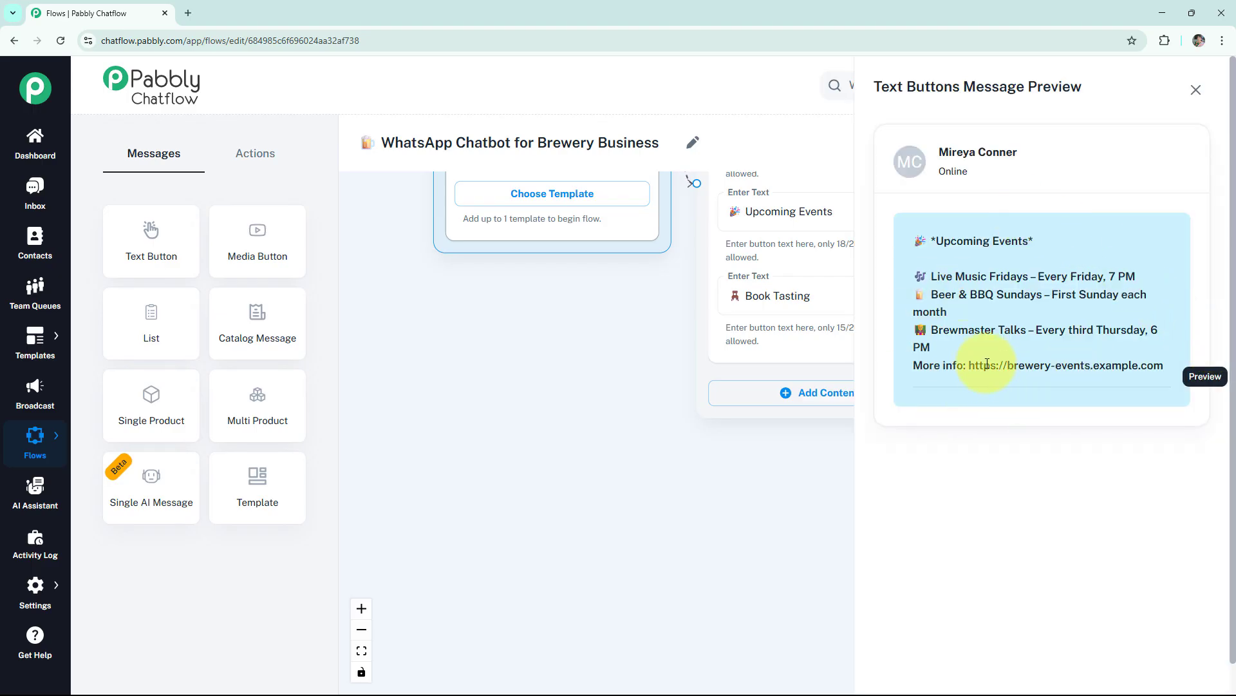
drag(970, 364, 1163, 365)
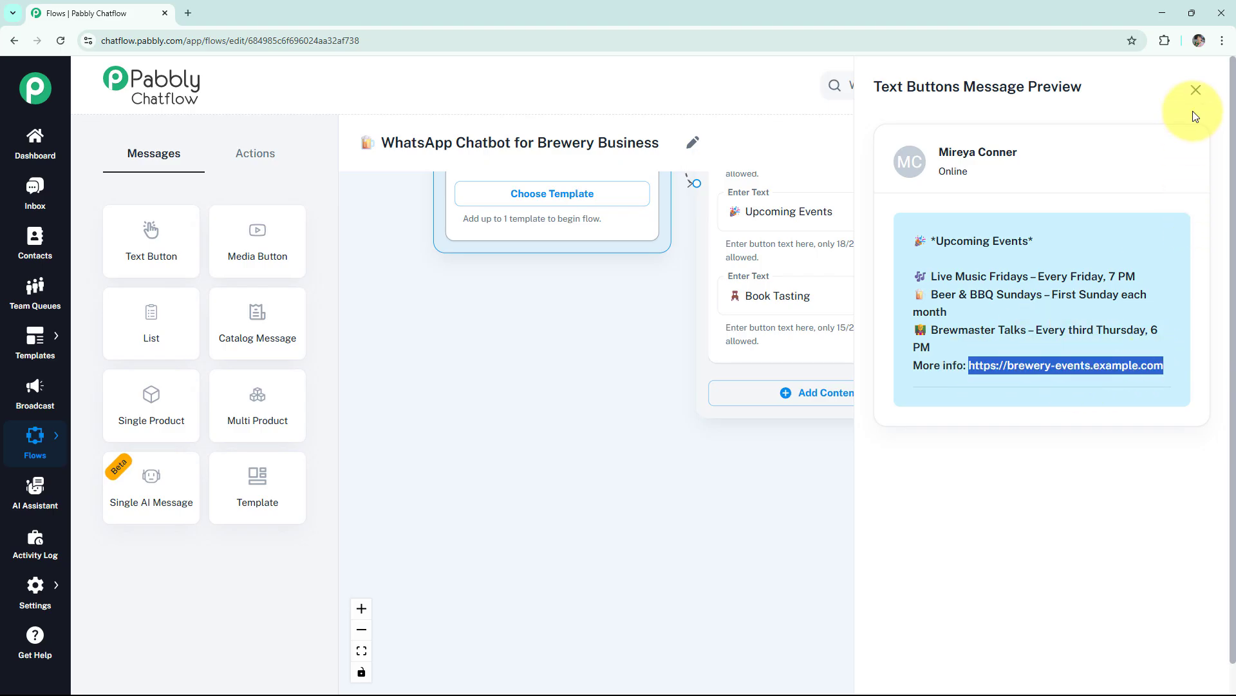
click(1194, 92)
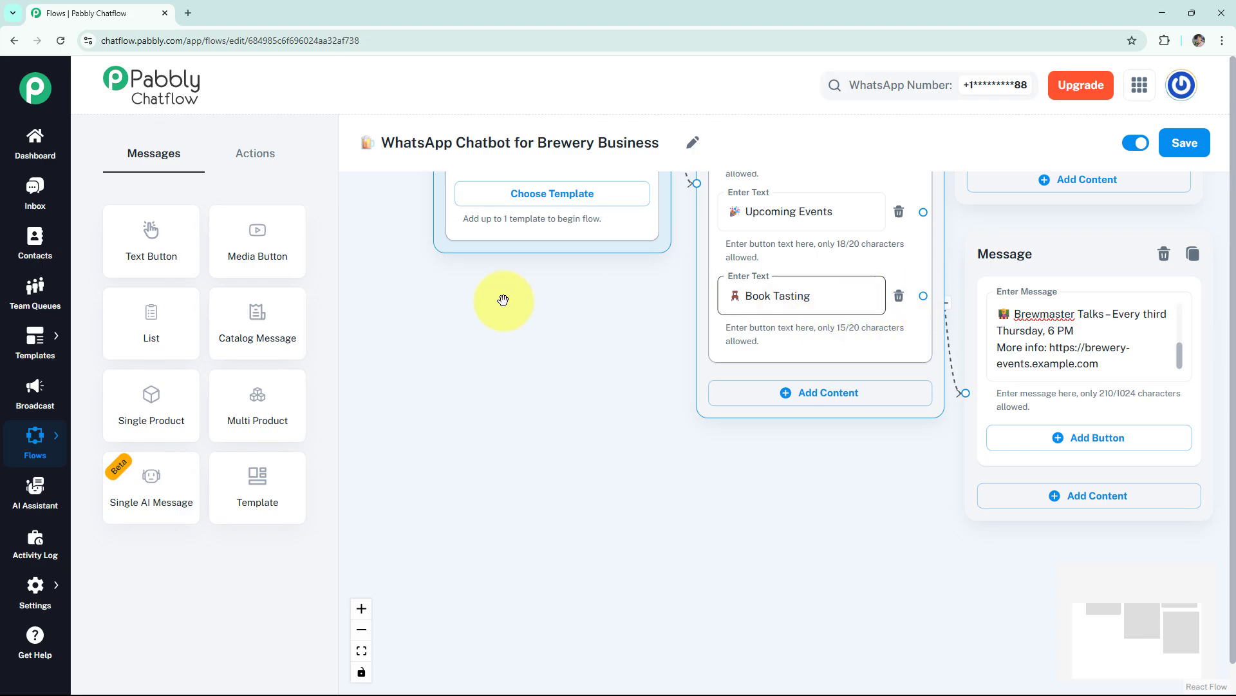
- Add an Ask Question action below the Upcoming Events message and connect it to the Book Tasting button
click(269, 160)
scroll(442, 405, down, 4)
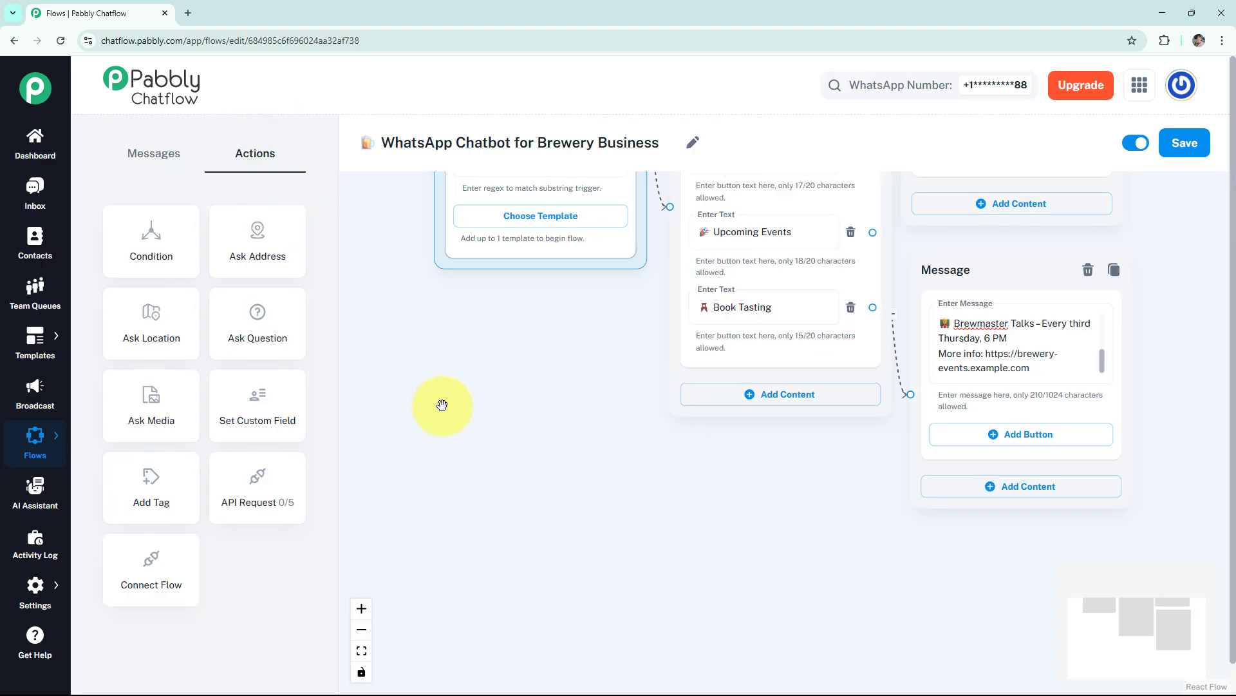
scroll(441, 404, down, 2)
click(238, 338)
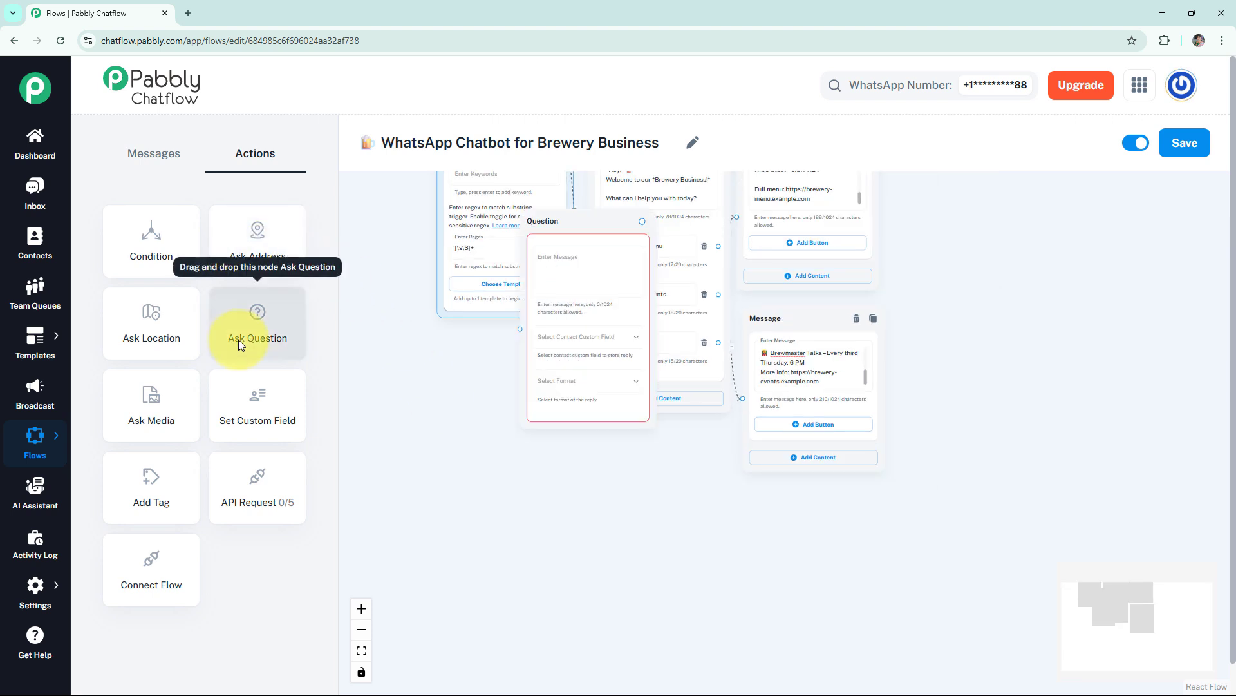
drag(560, 224, 789, 501)
drag(953, 460, 937, 381)
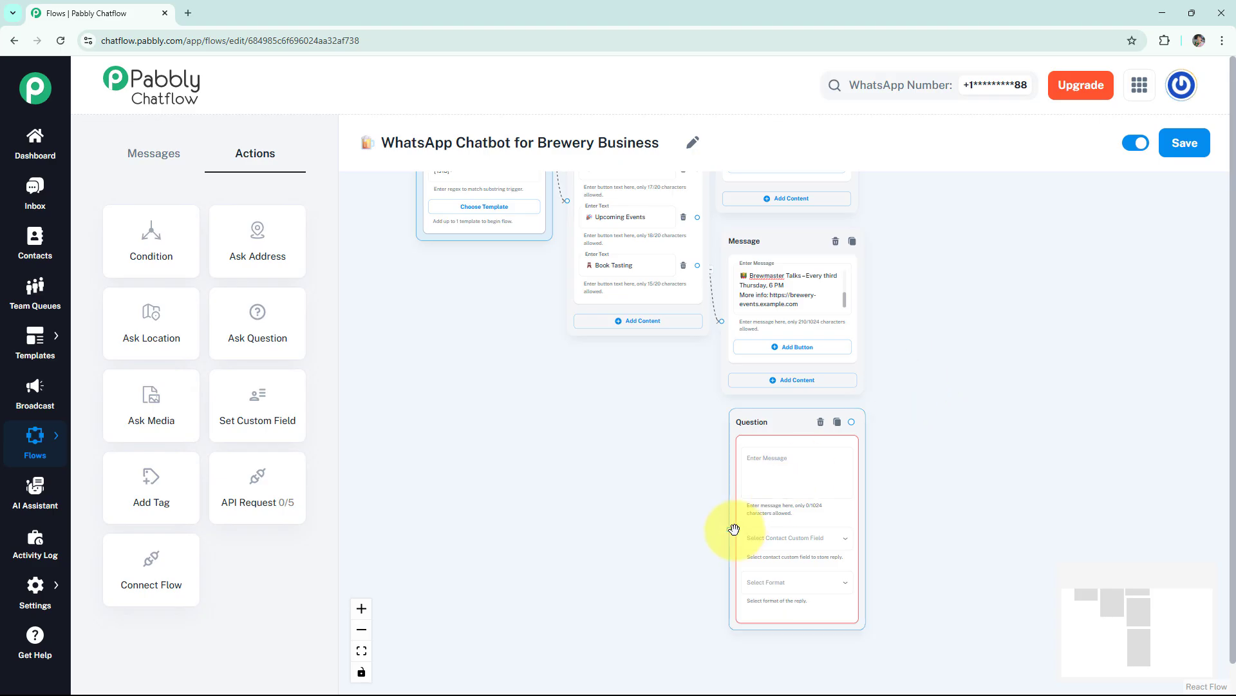
drag(727, 530, 697, 279)
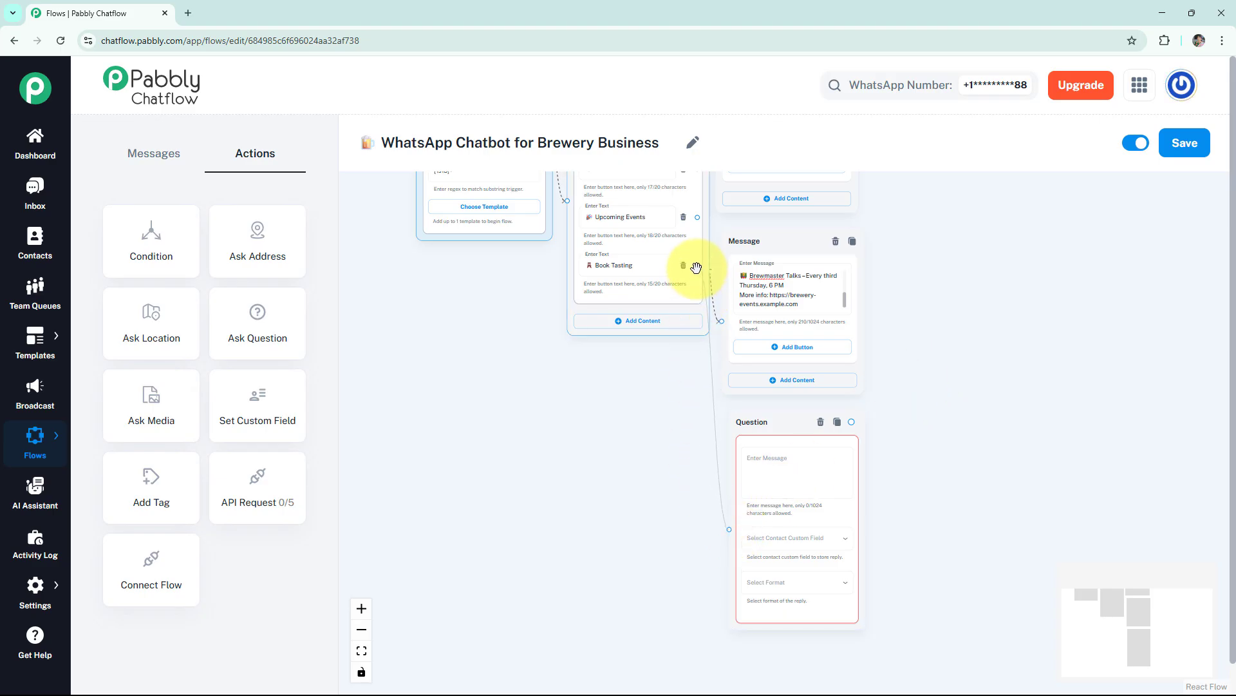
- Enter "Let's book your tasting session! Please send: Preferred Date" as the question, with contact custom field Time and reply format Any
click(804, 478)
key(ctrl+v)
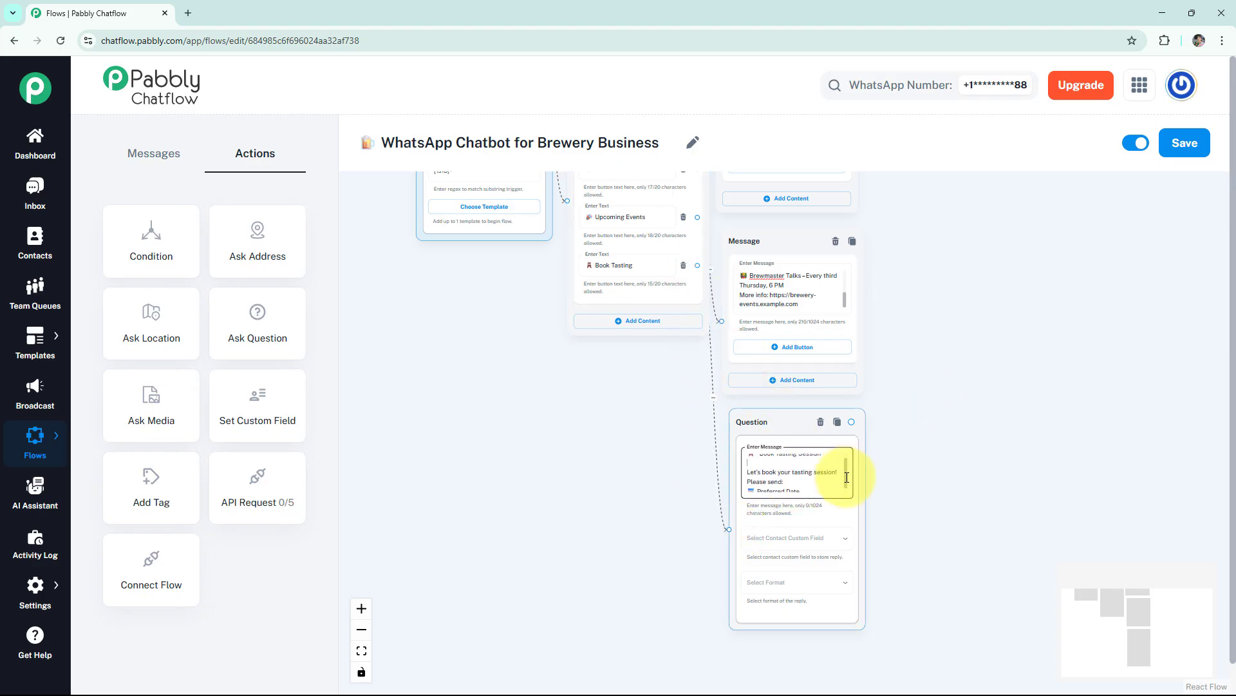
scroll(842, 474, up, 3)
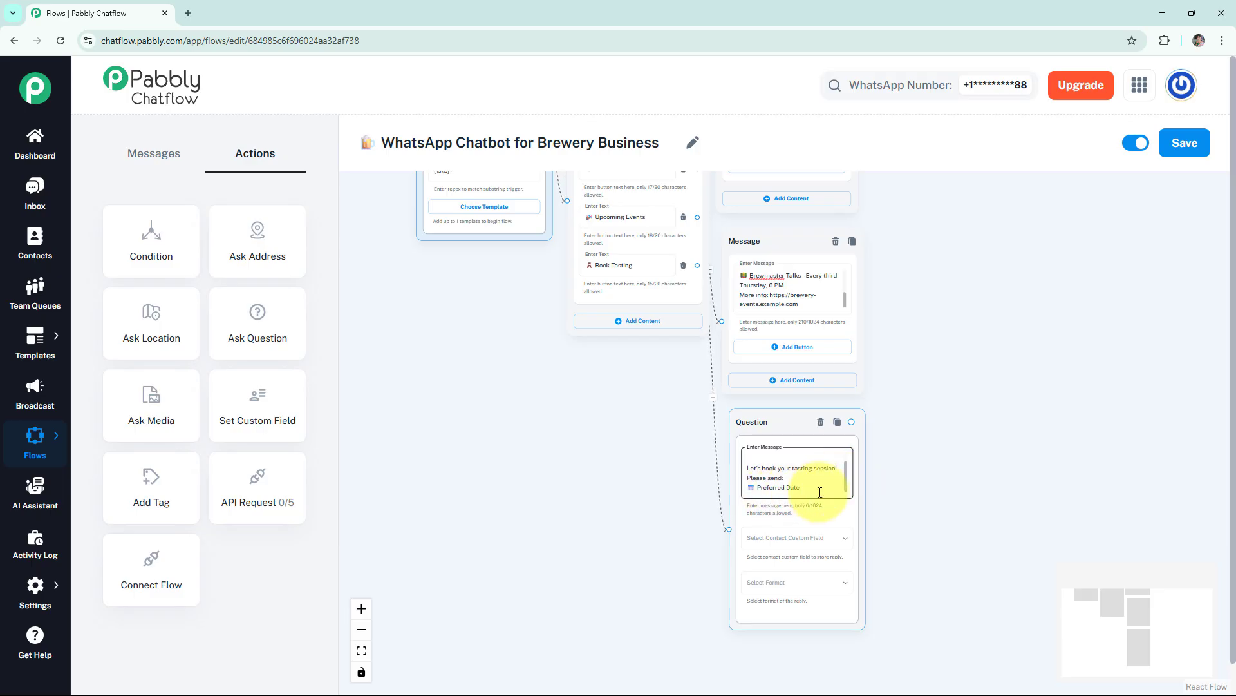
click(786, 551)
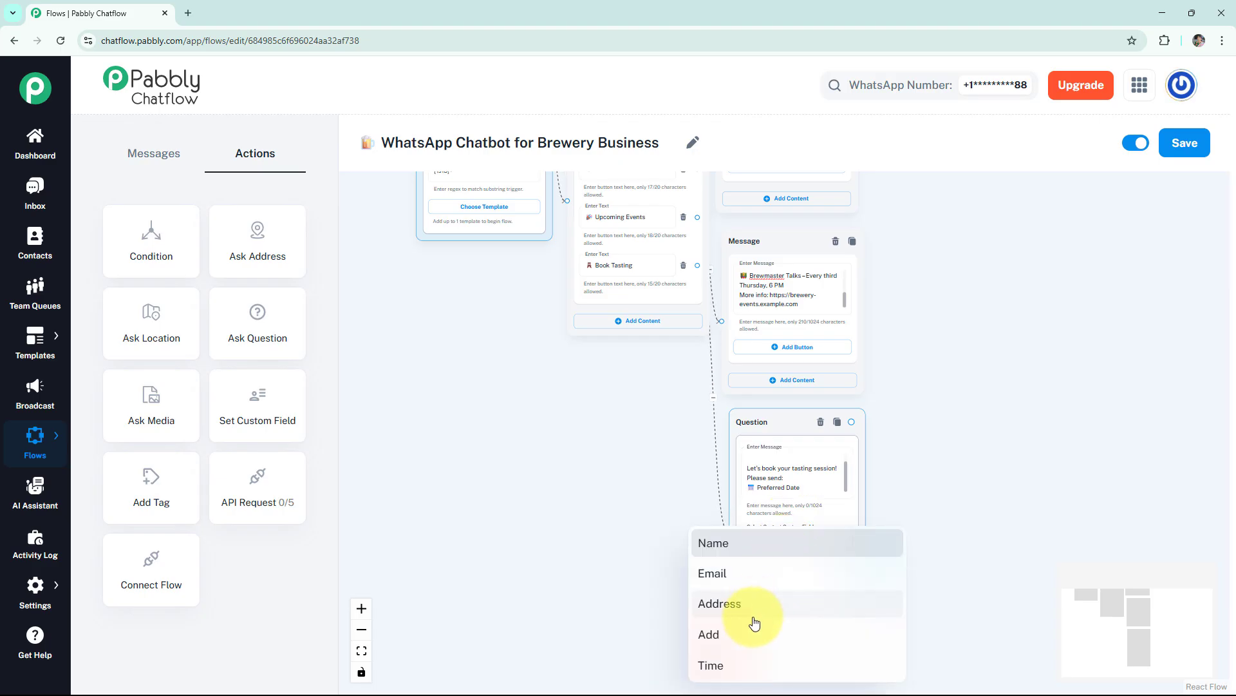
click(736, 660)
click(778, 583)
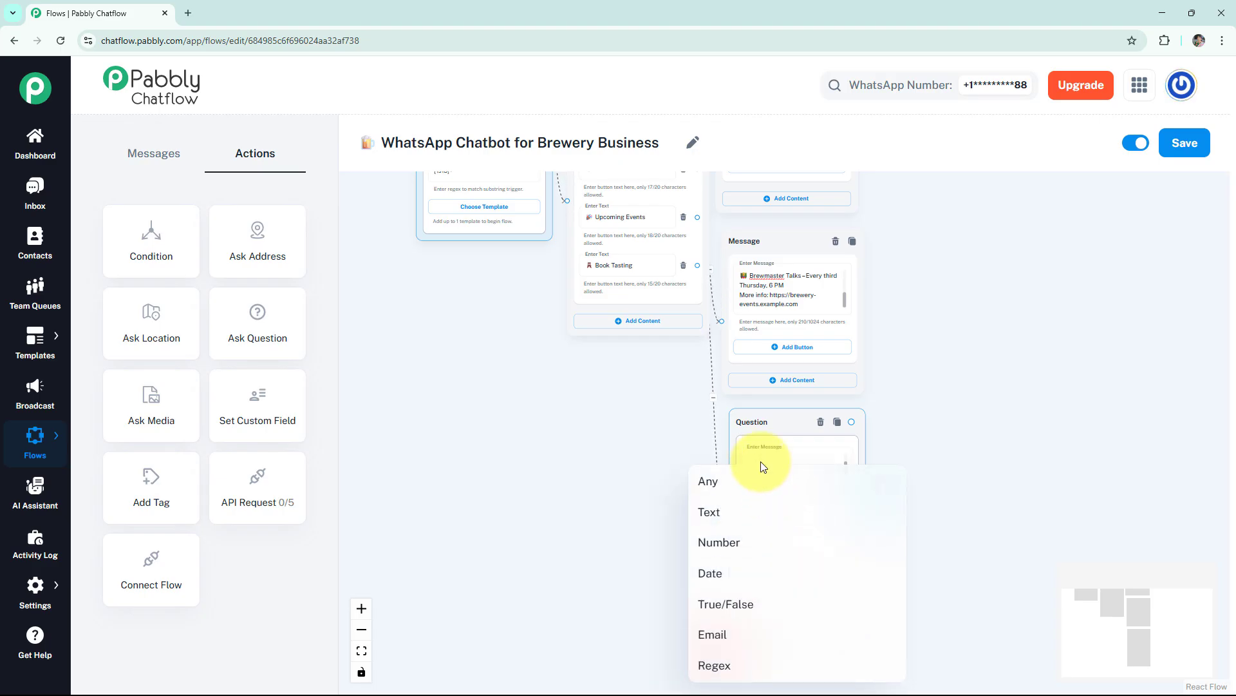
click(756, 477)
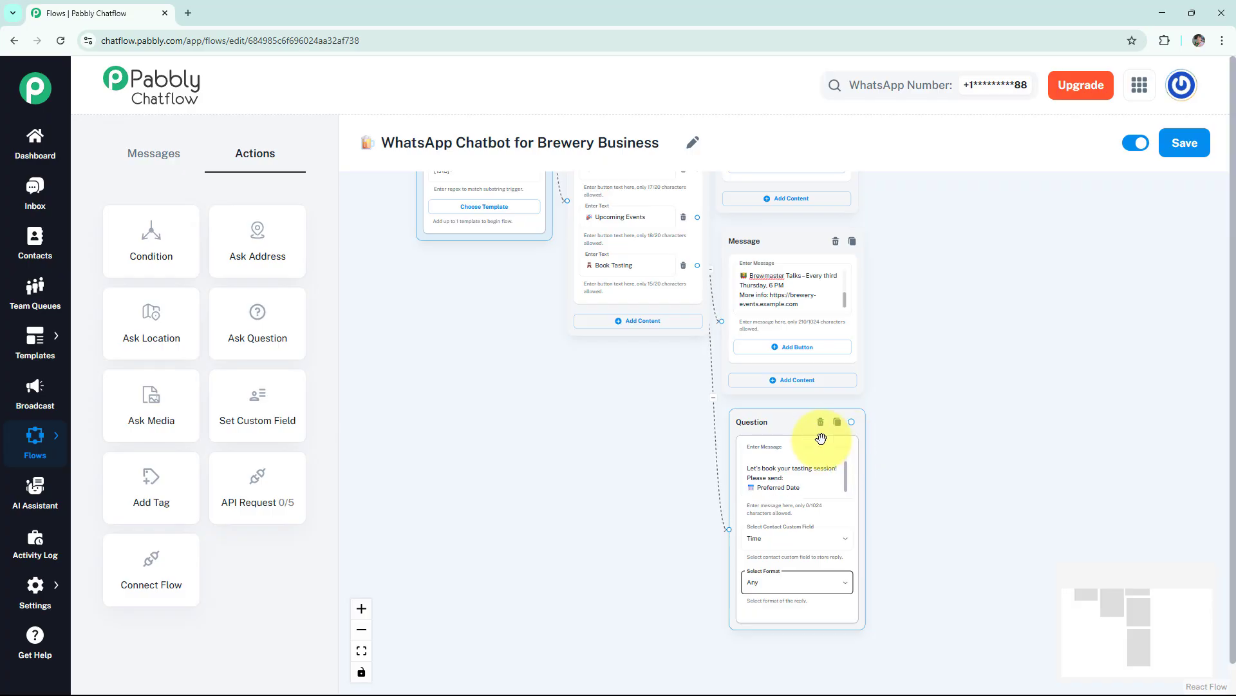
- Add a second Ask Question connected after the first, requesting "Email address", with contact custom field Email and reply format Email
drag(261, 349, 772, 289)
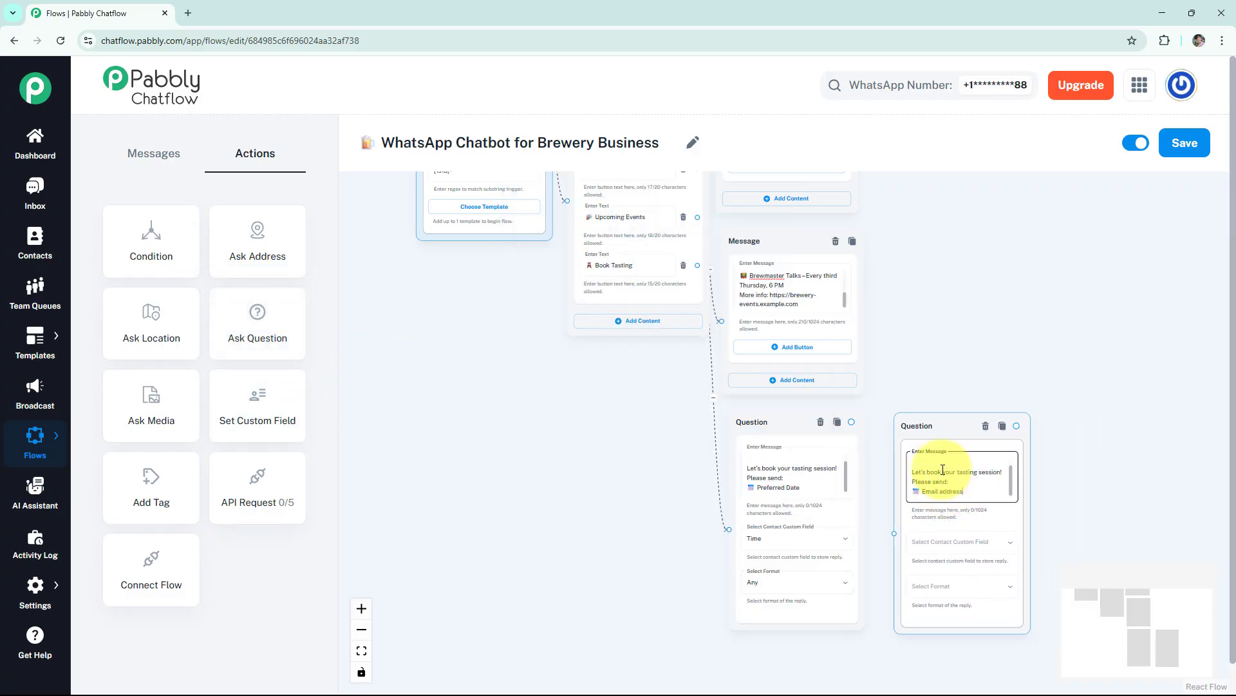
drag(895, 533, 852, 422)
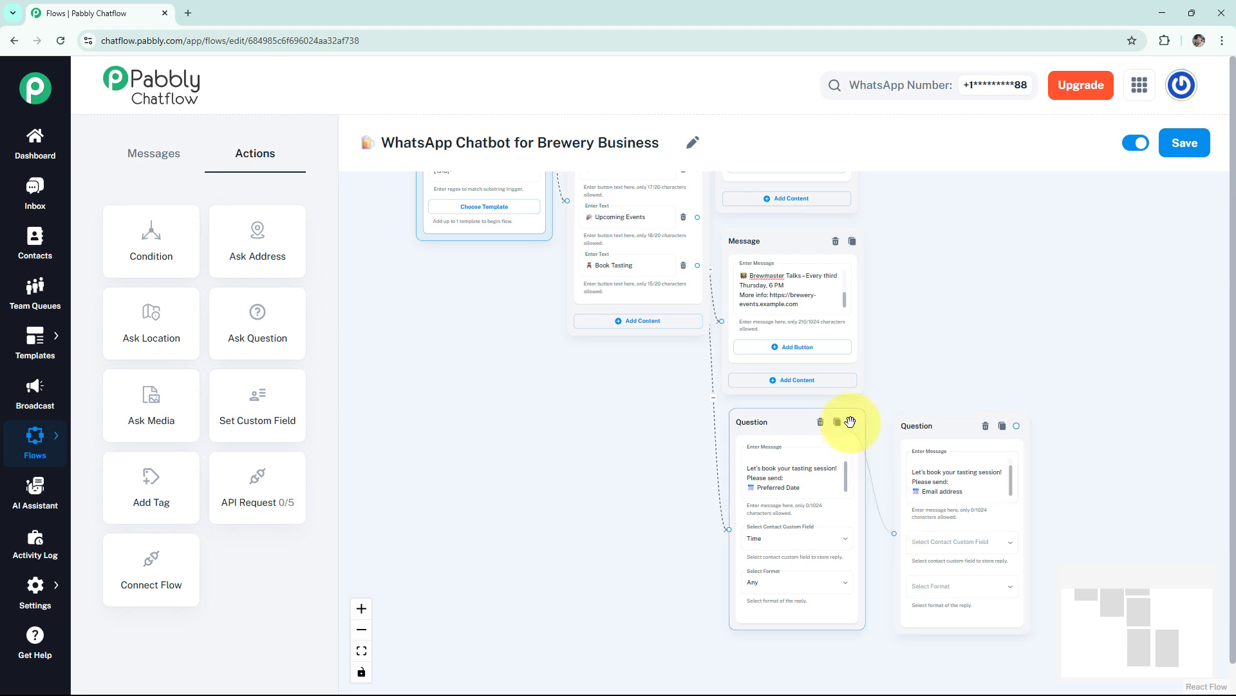
click(933, 544)
click(972, 534)
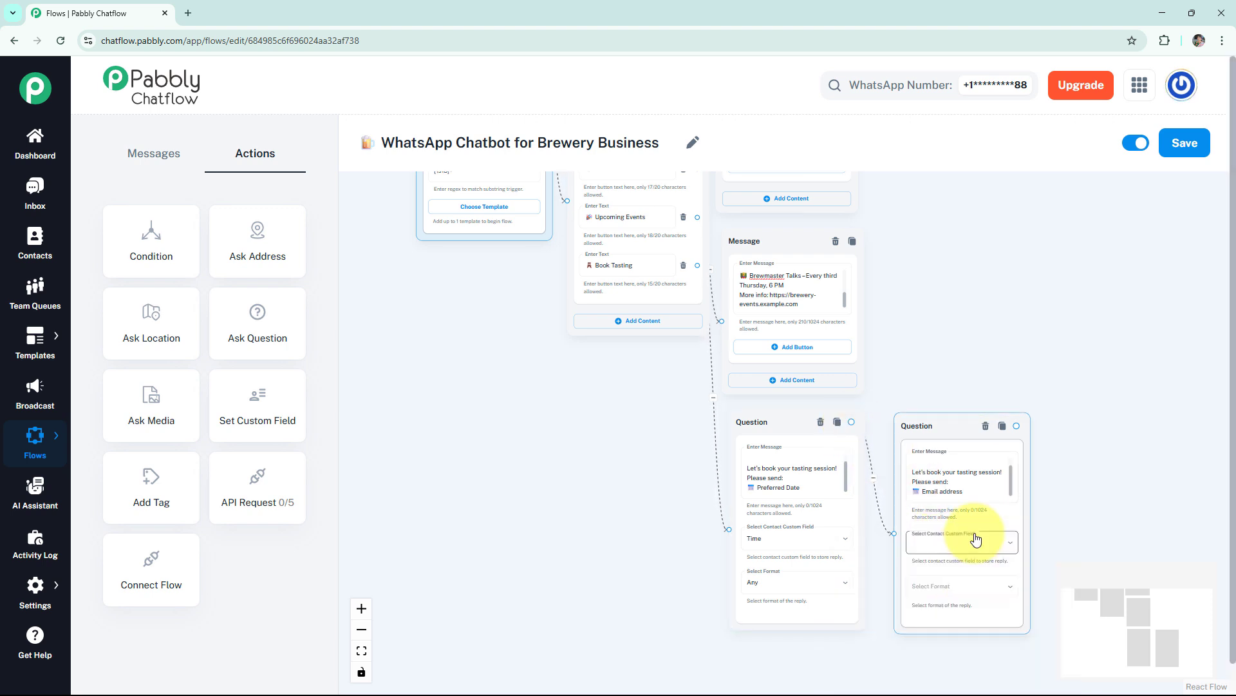
click(922, 546)
click(905, 572)
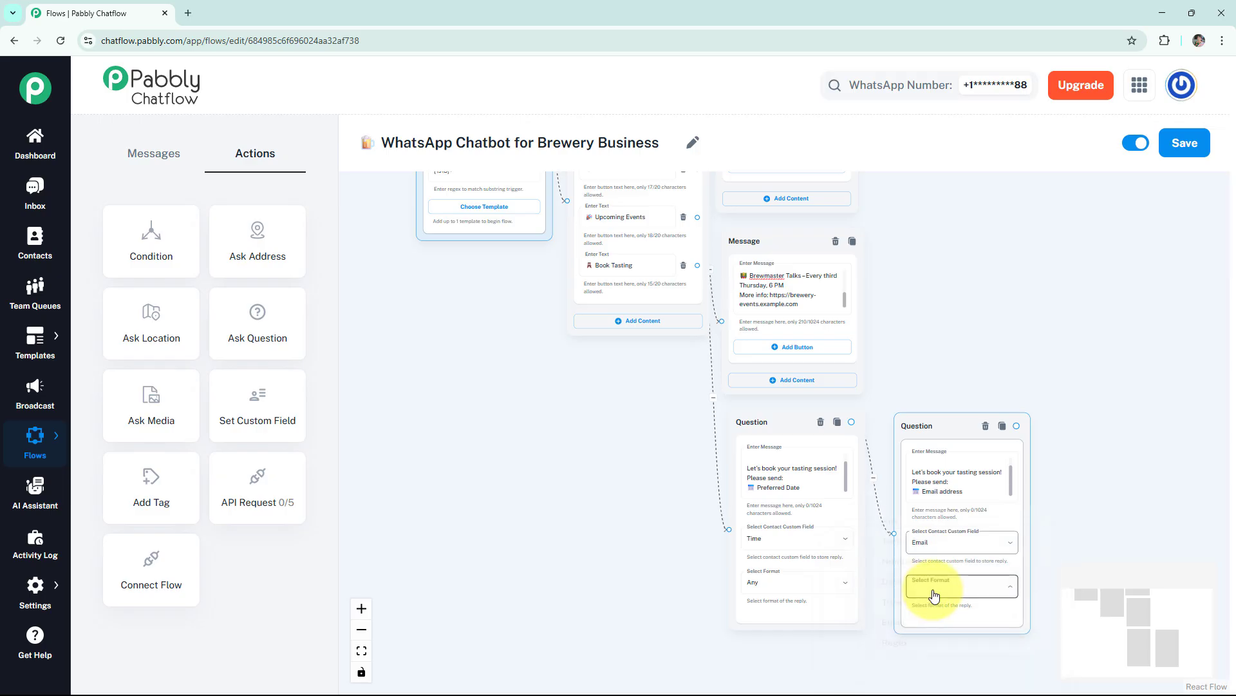
click(934, 587)
click(921, 631)
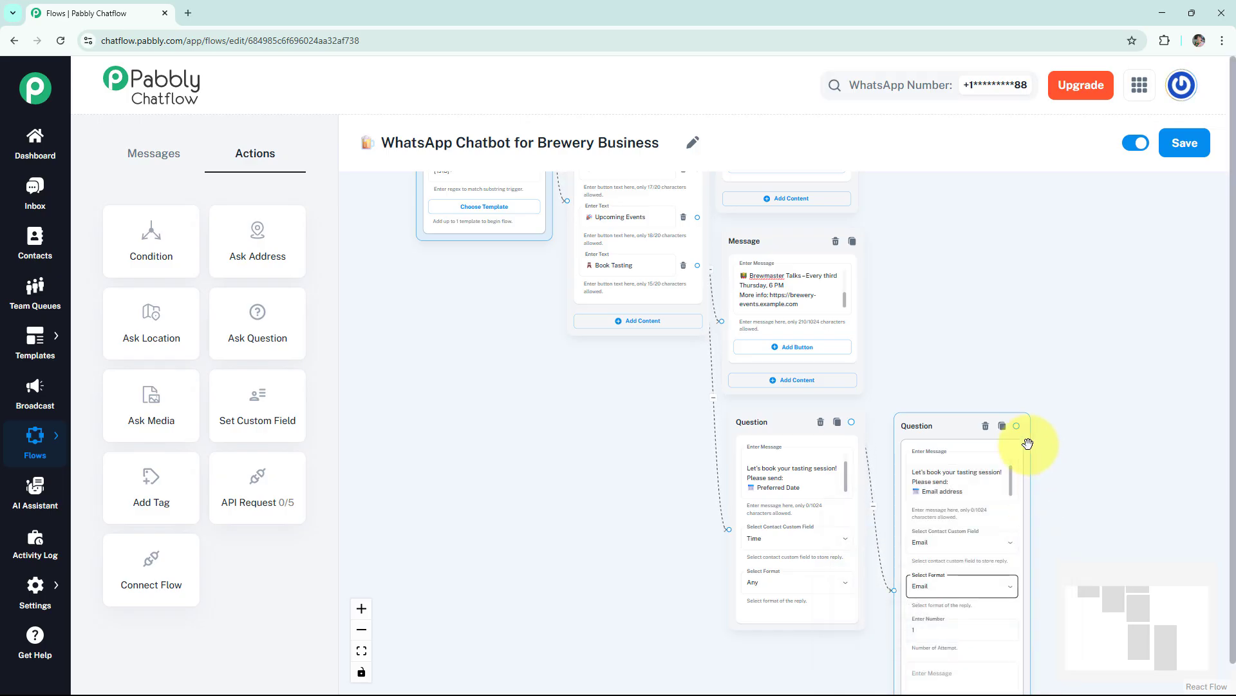
drag(1090, 437, 1056, 328)
click(909, 531)
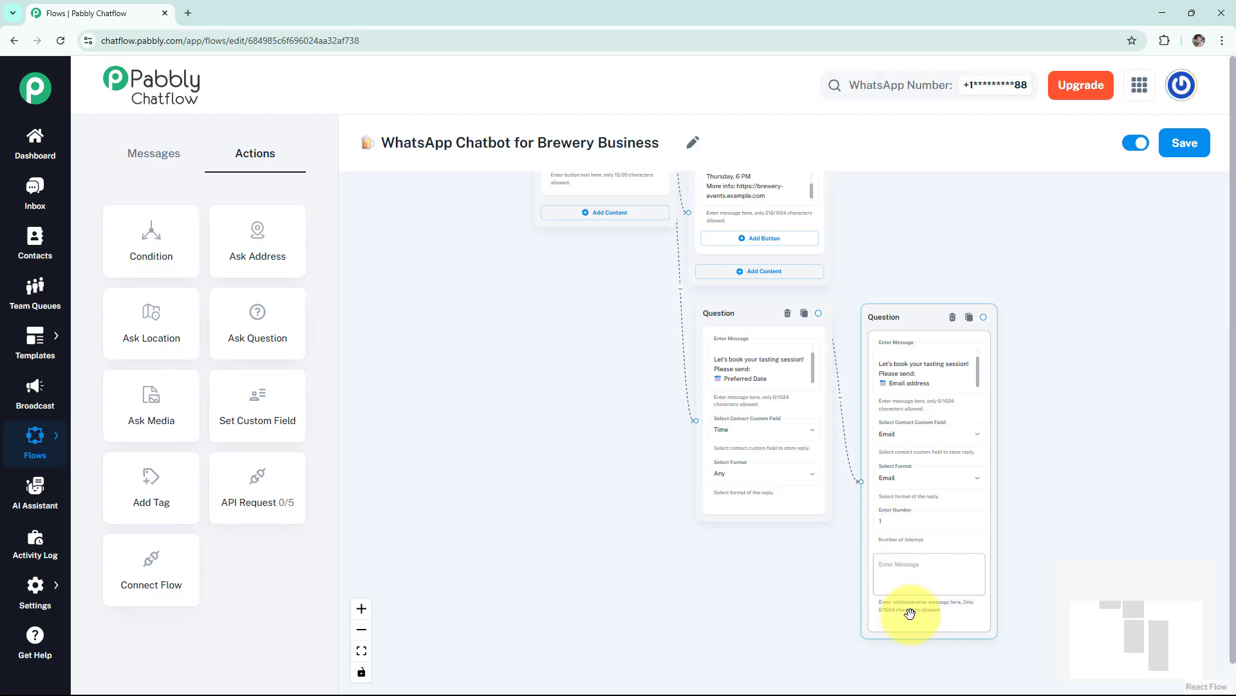
- Connect a text message after the email question reading "*We have received your details as:* $Time and $ Email We will send confirmation soon! 🍺"
drag(985, 316, 1072, 324)
click(1055, 338)
click(1073, 347)
text(*We have received your details as:*  $Time and $ Email We will send confirmation soon! 🍻)
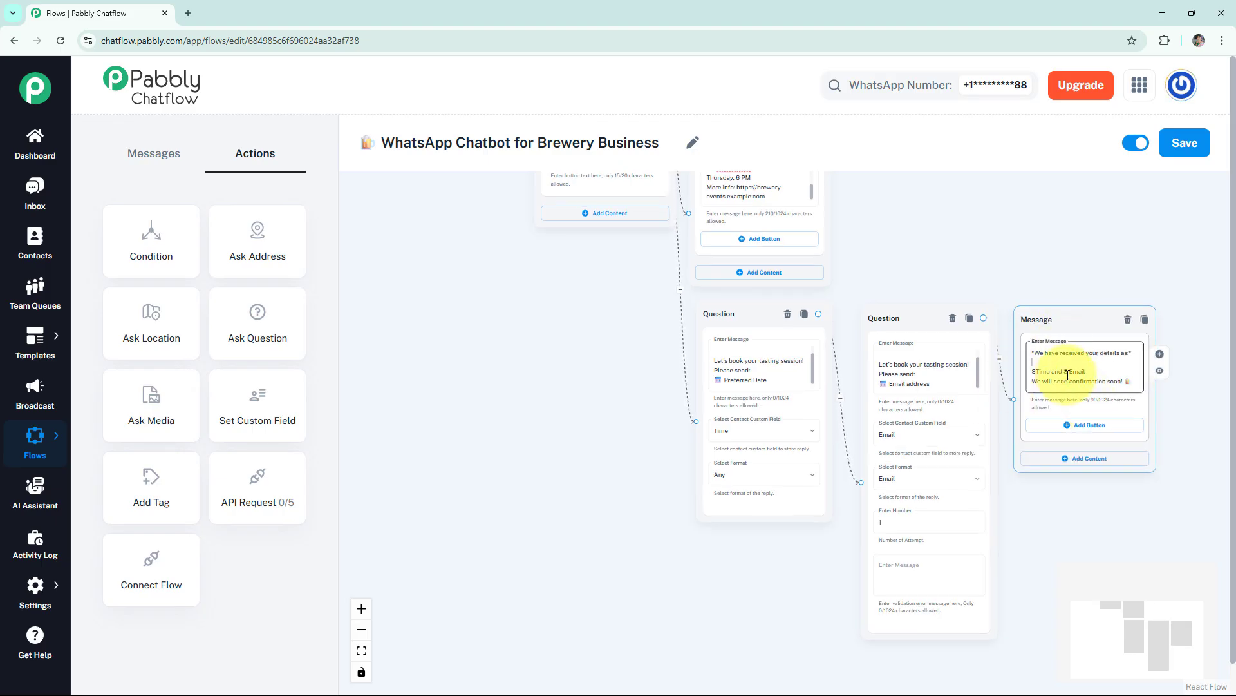
- Preview the confirmation message and save the whole flow
click(1160, 370)
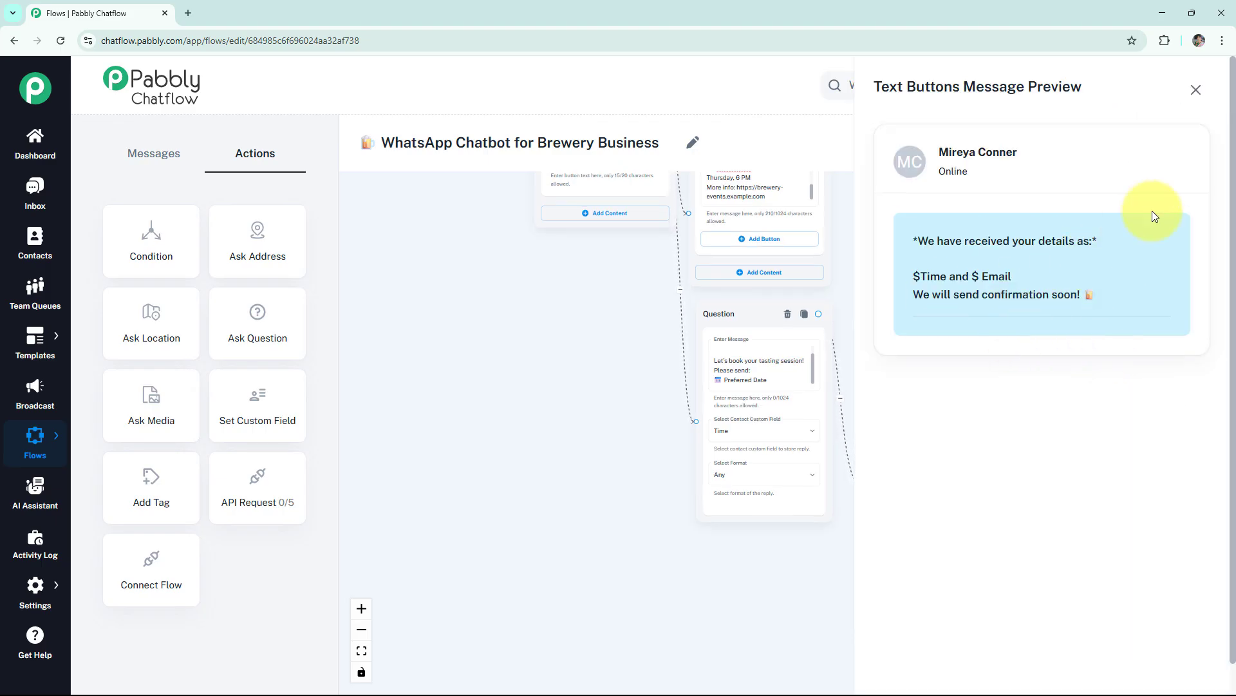
click(1196, 89)
scroll(513, 373, down, 5)
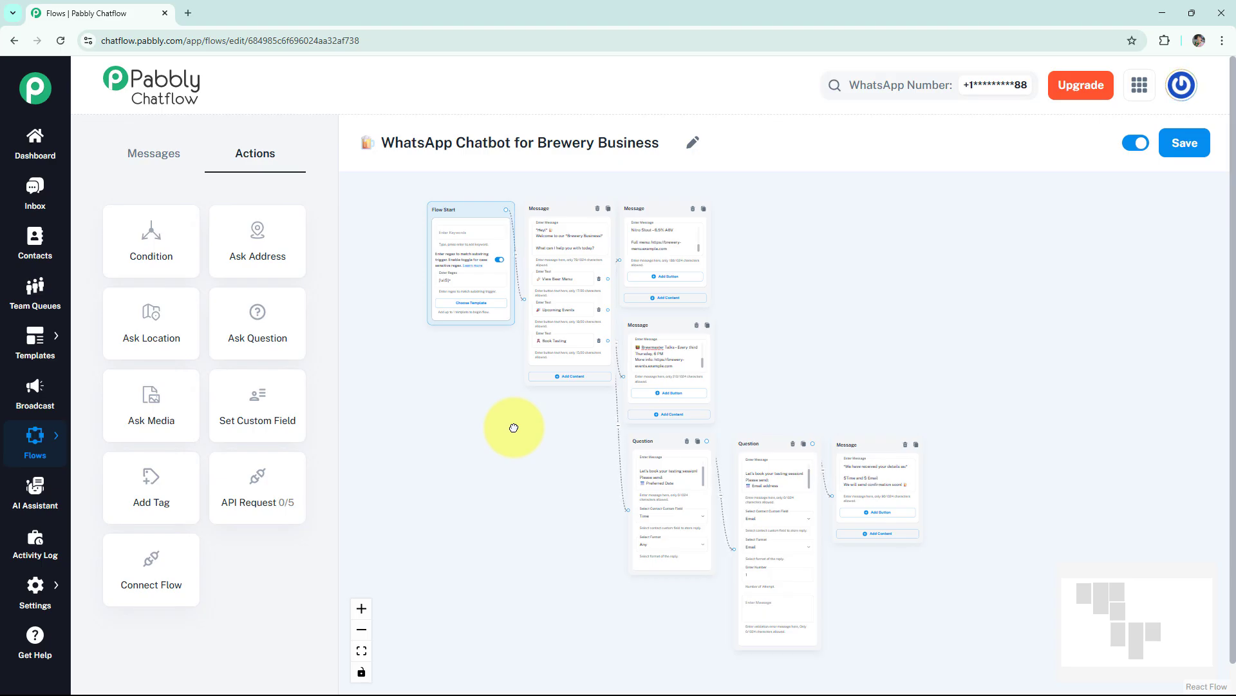
click(1200, 143)
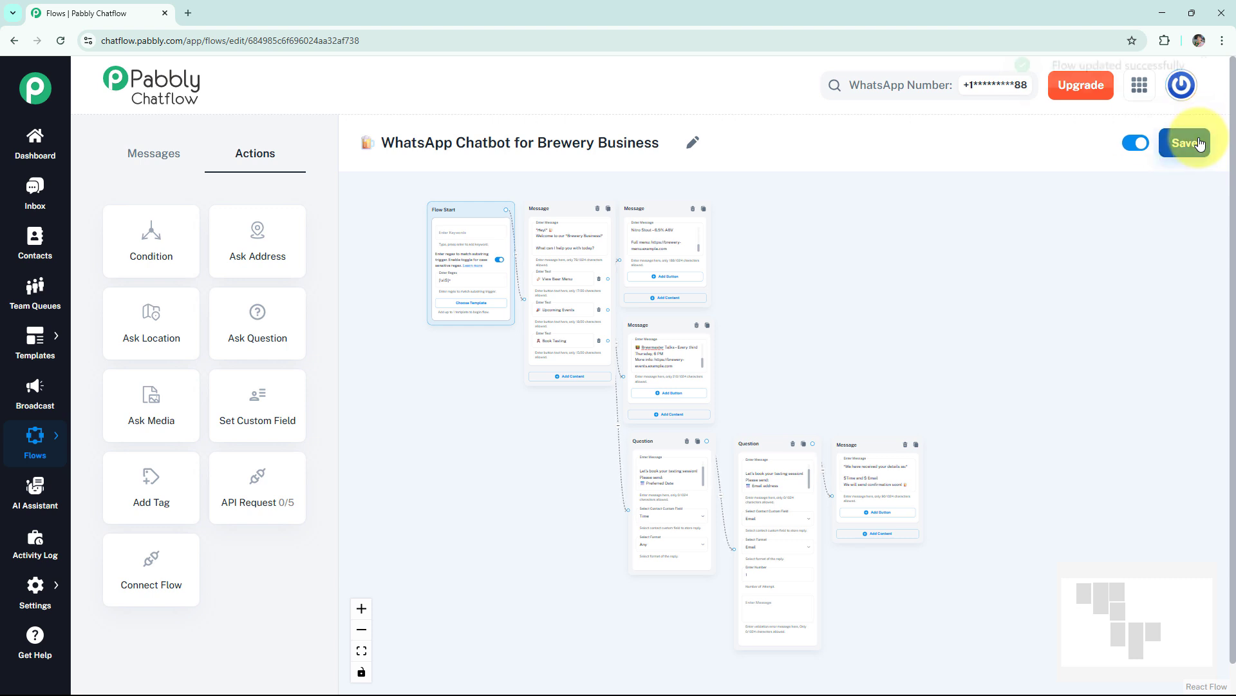